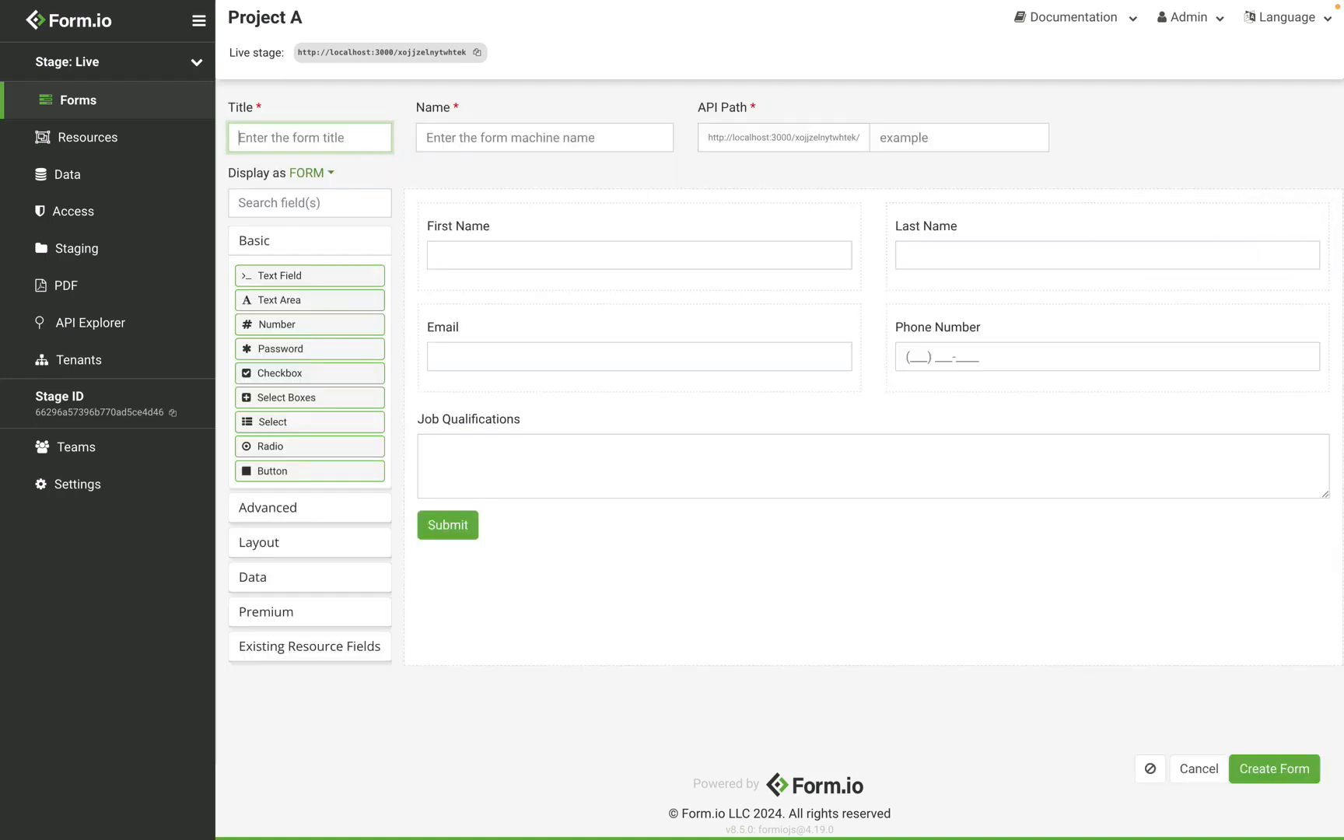
text(Application Two)
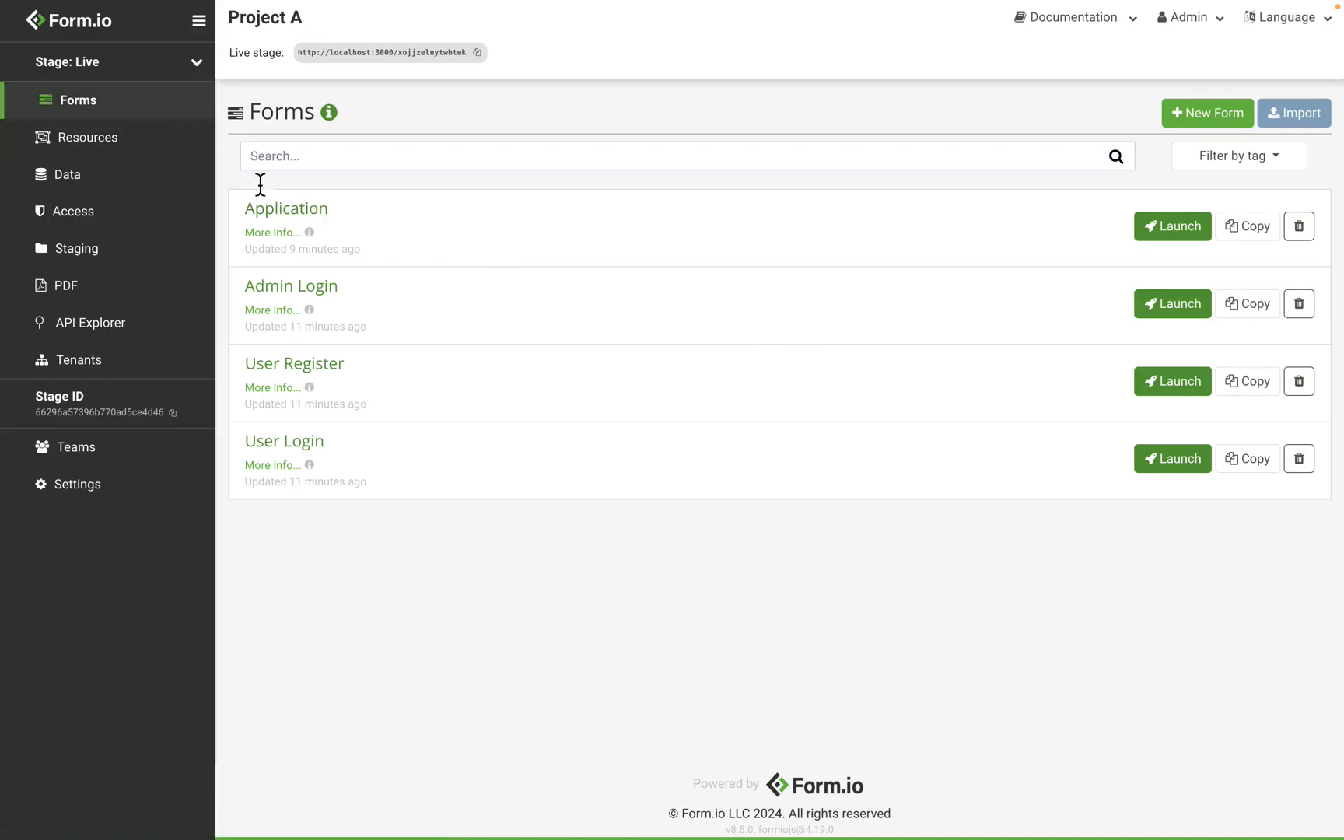
Open the Application form's Embed page in Project A and select its JSON schema URL
click(303, 215)
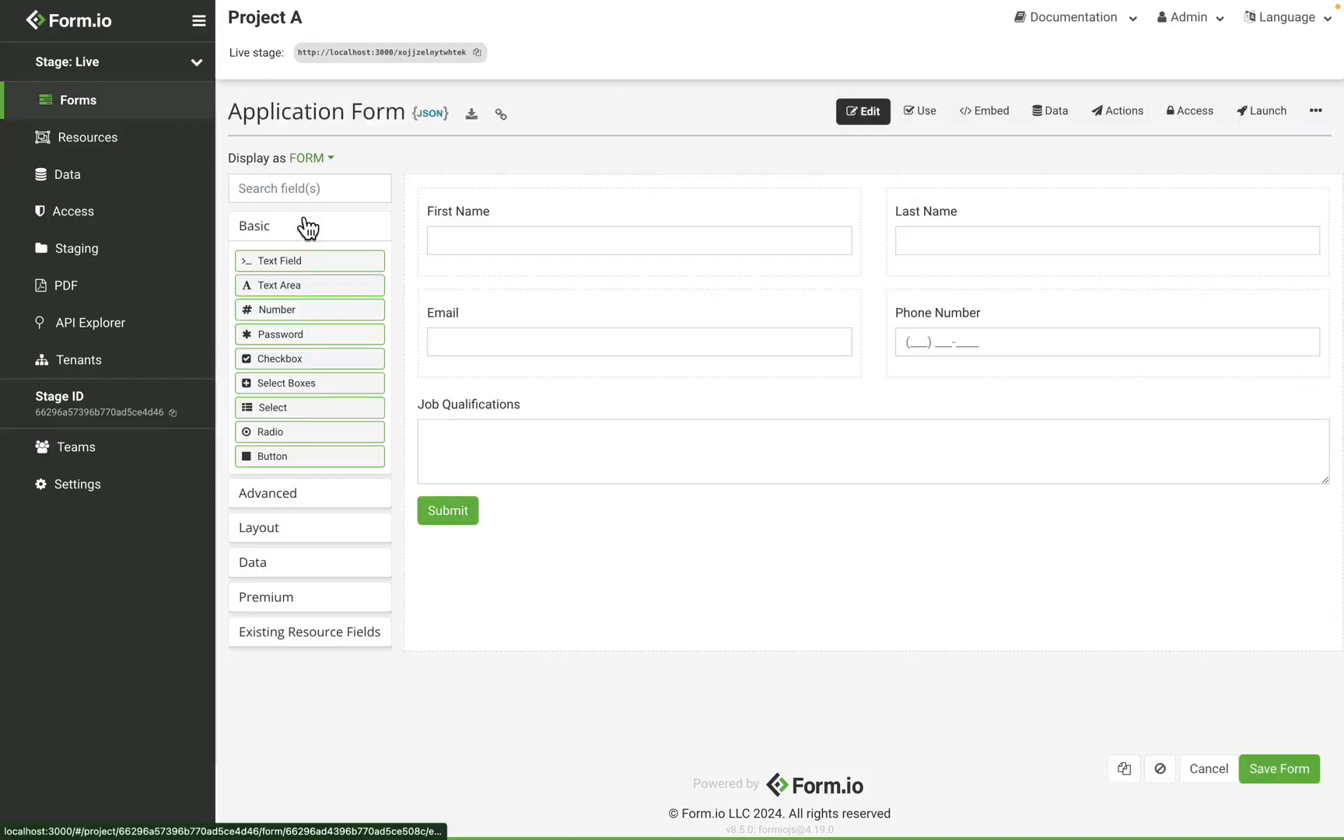
click(998, 135)
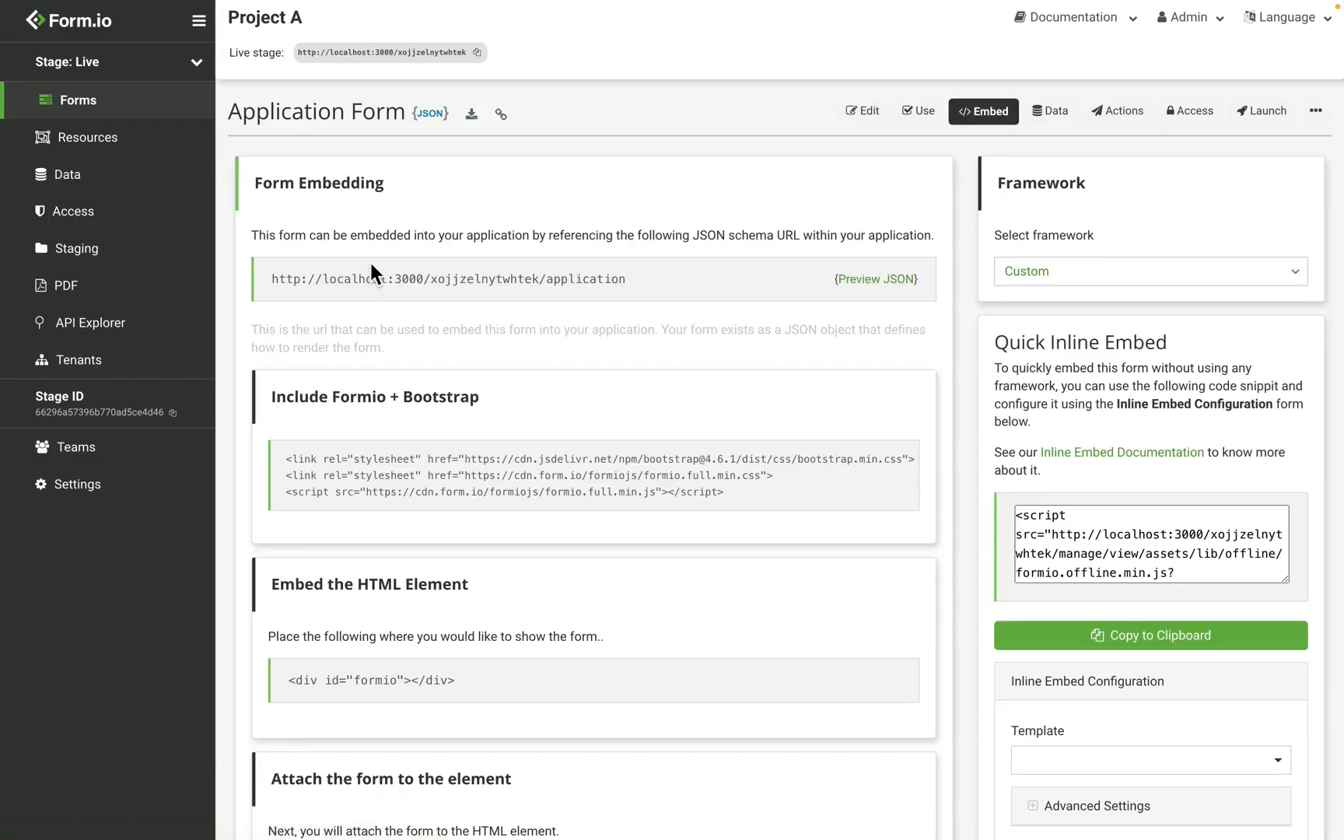
drag(273, 280, 627, 290)
key(super+c)
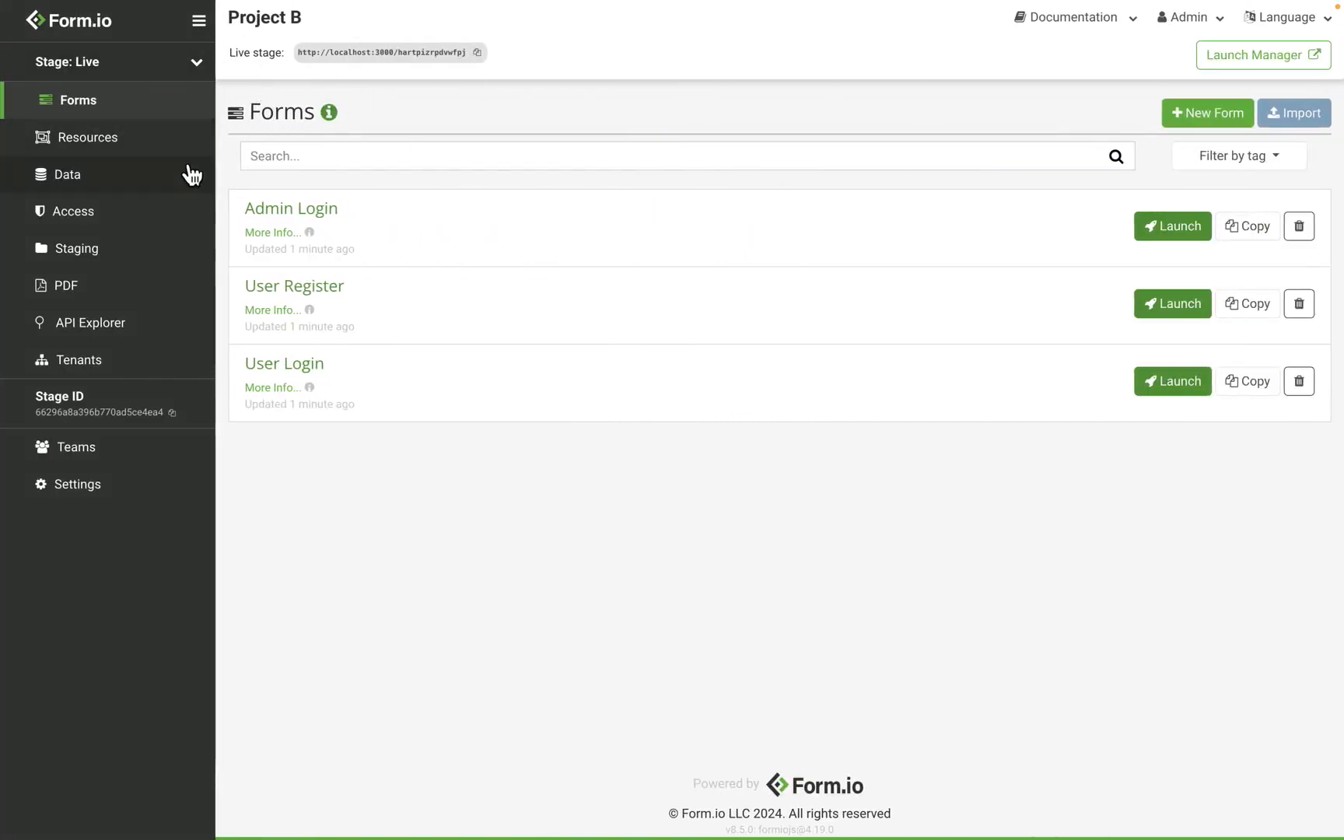
In Project B, import a form from the pasted embed URL and title it Application Import
click(1286, 117)
click(555, 165)
key(super+v)
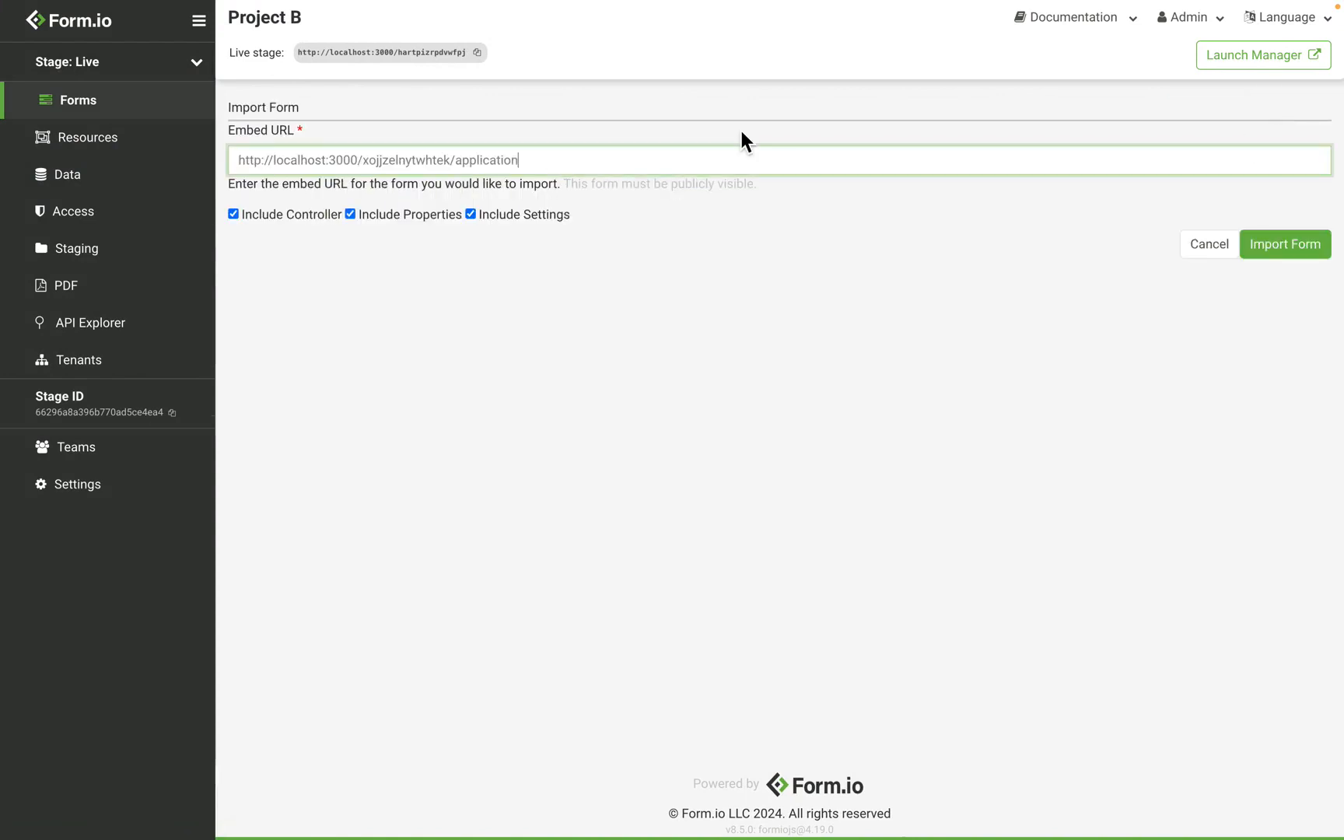
click(1303, 255)
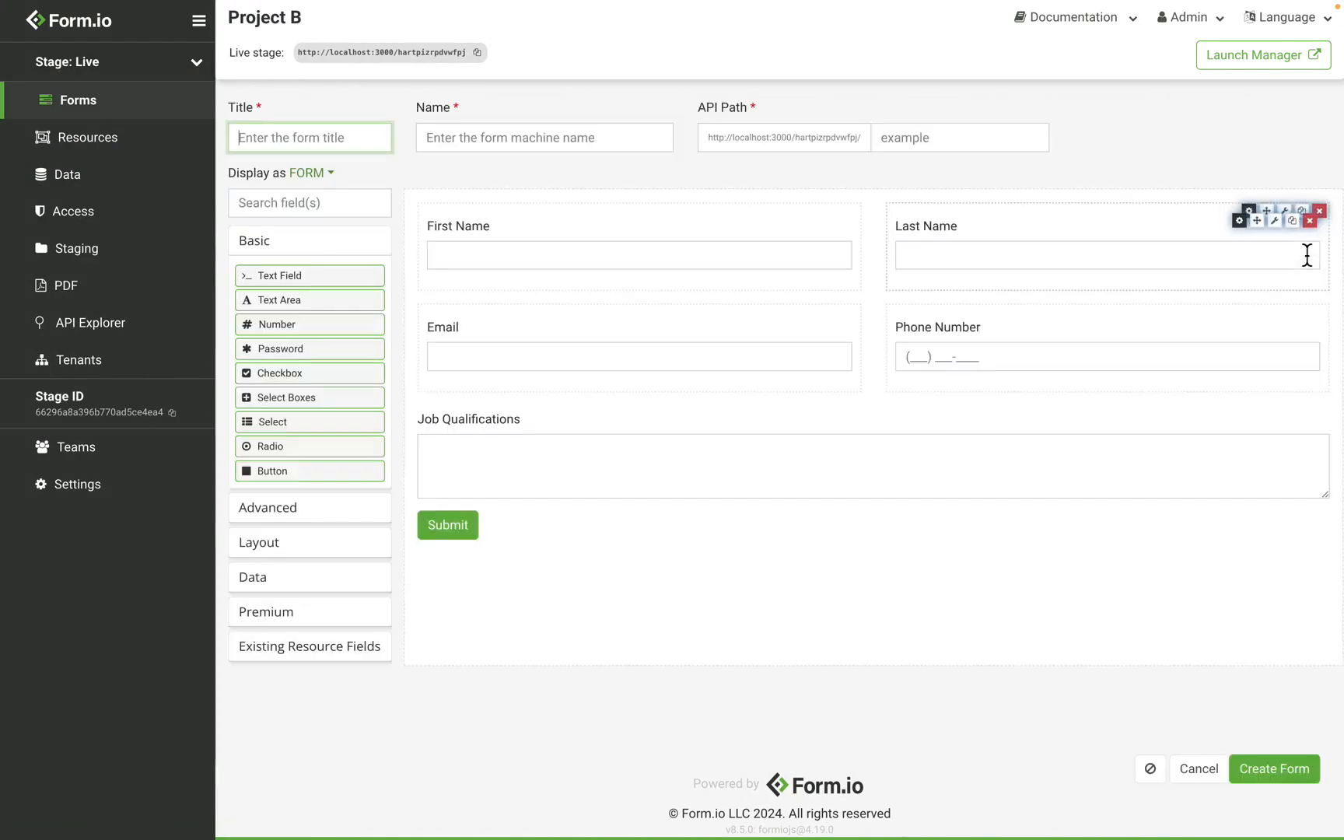
text(Application Im)
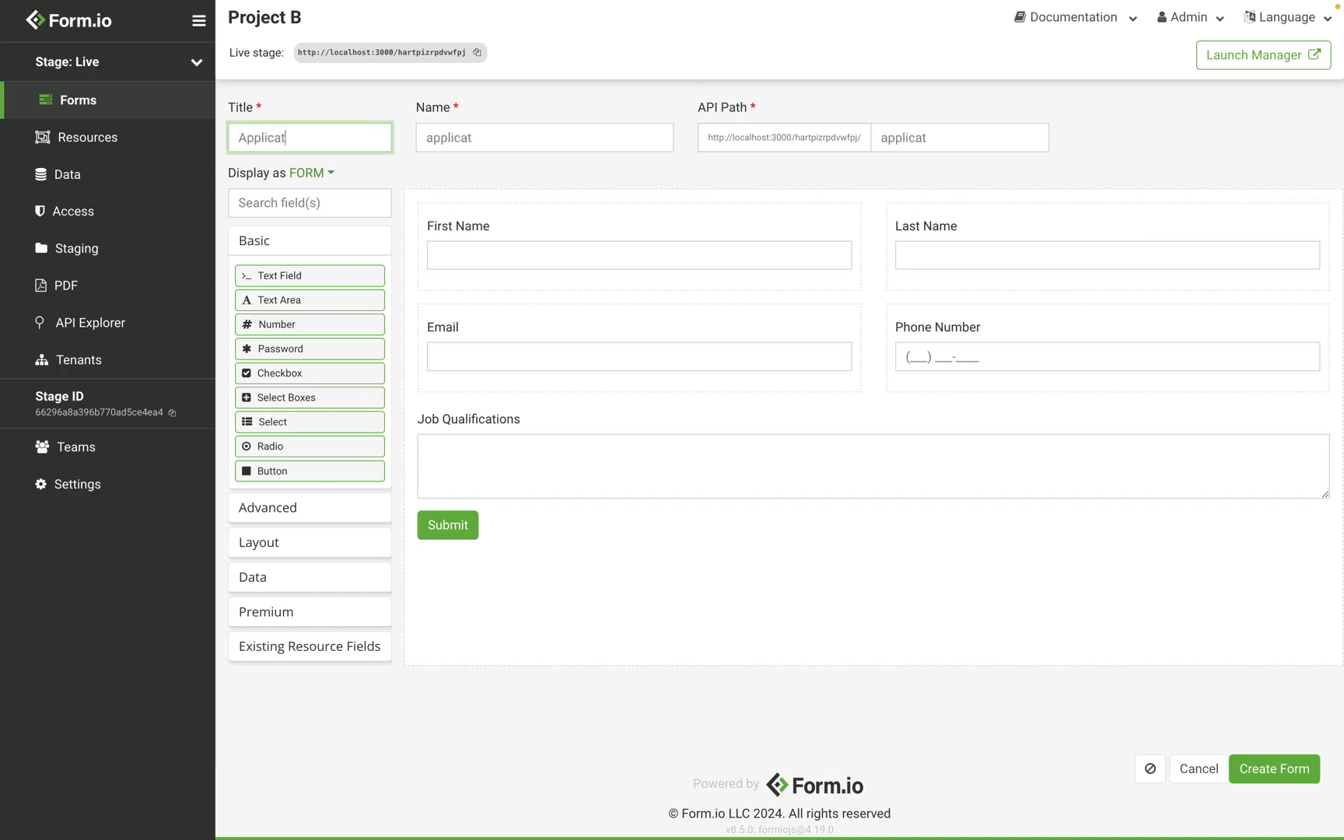
text(port)
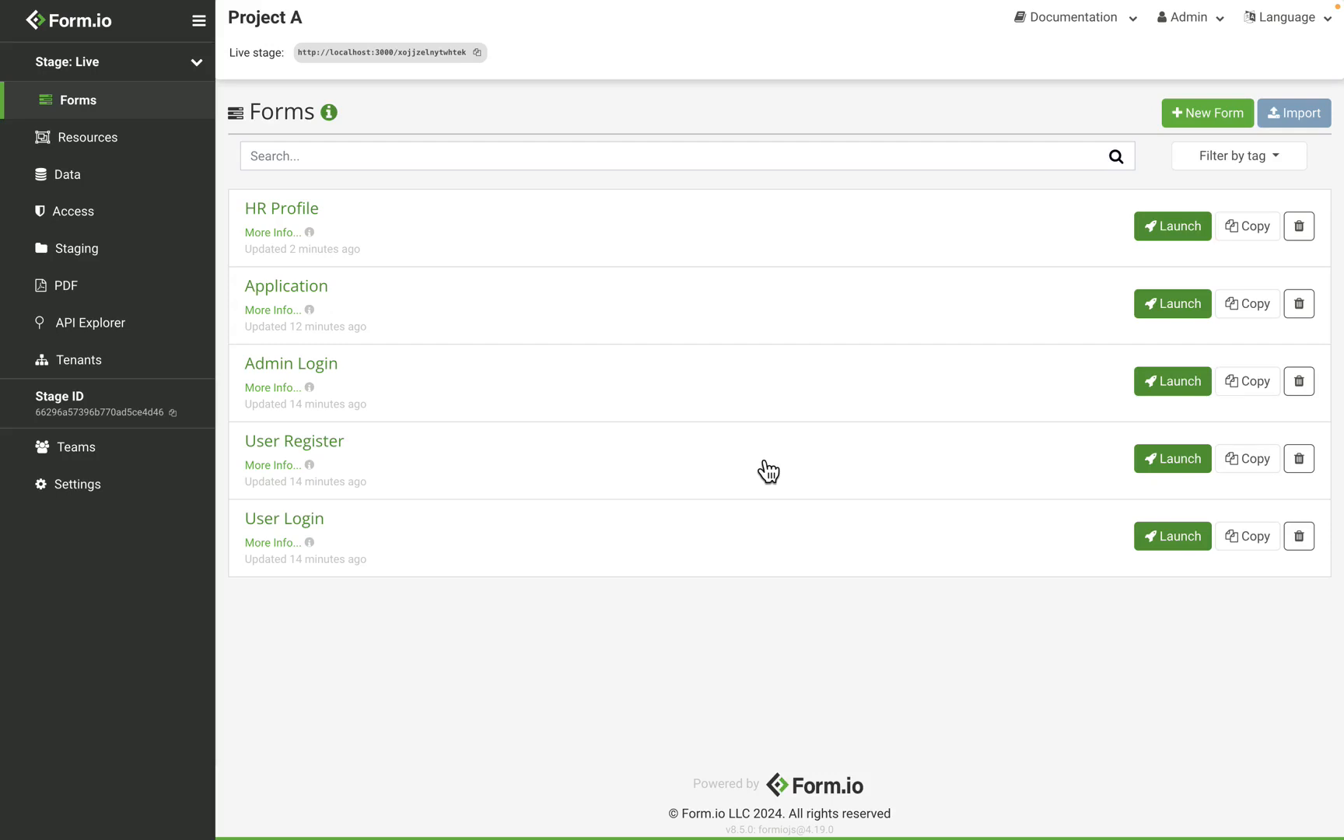
Open Project A's Export Template page under Staging and uncheck Include all
click(121, 252)
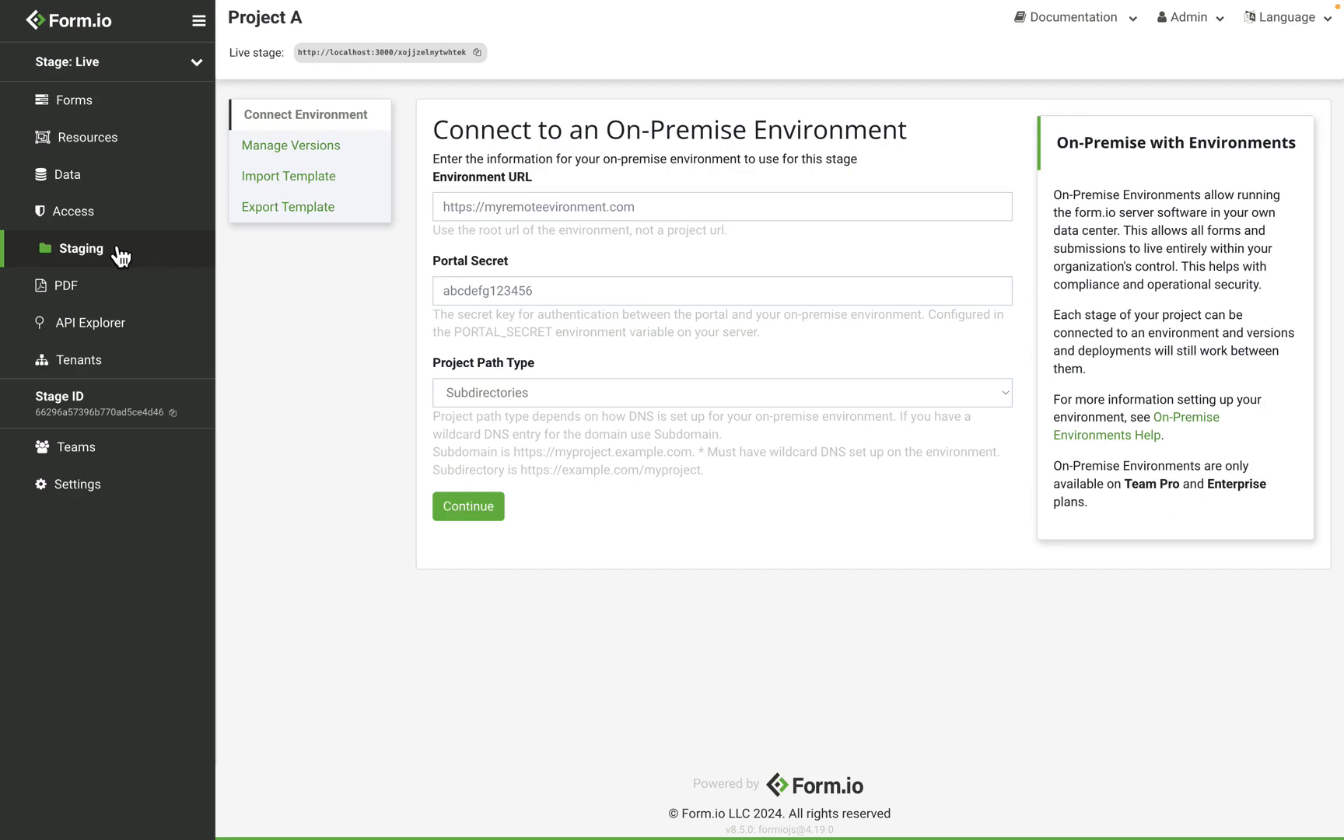
click(347, 219)
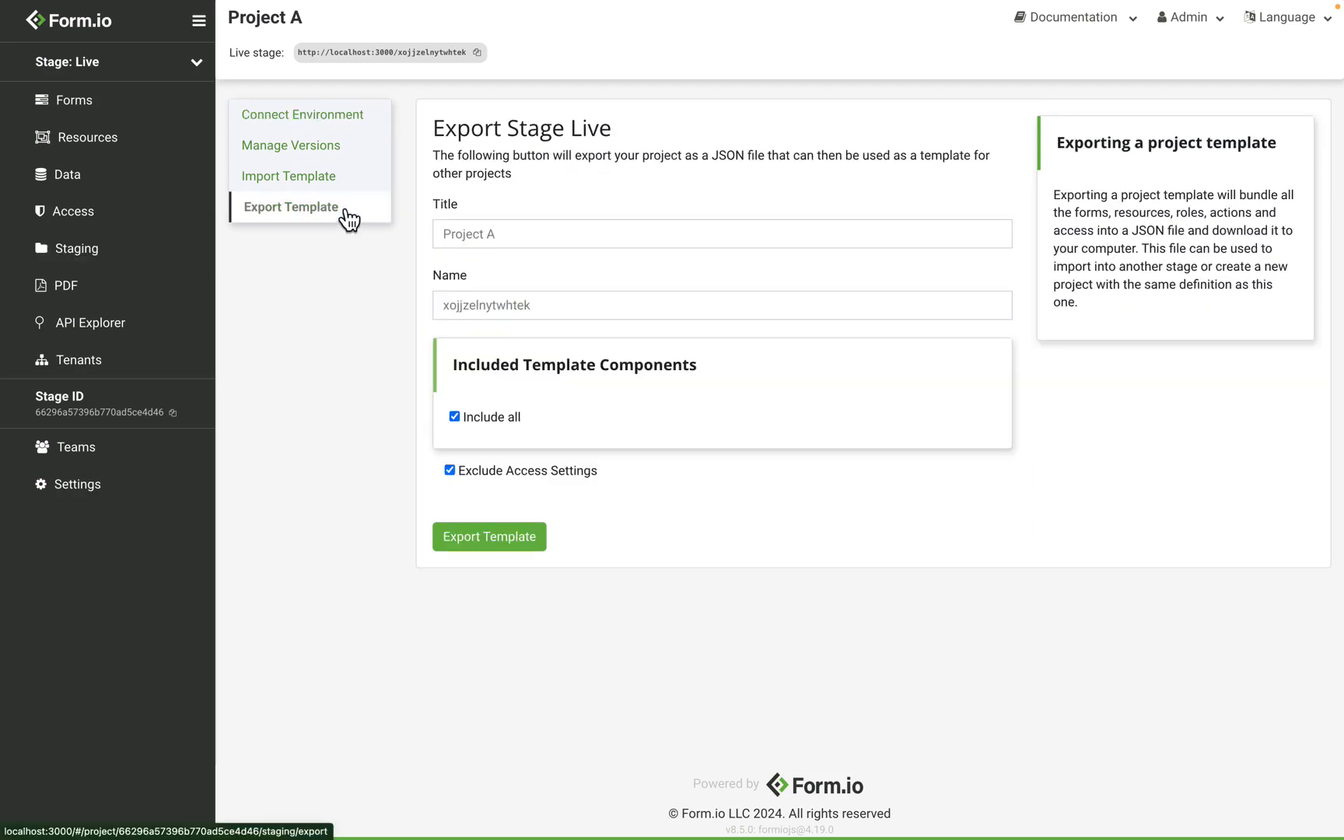
click(468, 419)
Include only the Application and HR Profile forms in the template and deselect all resources
scroll(560, 320, down, 4)
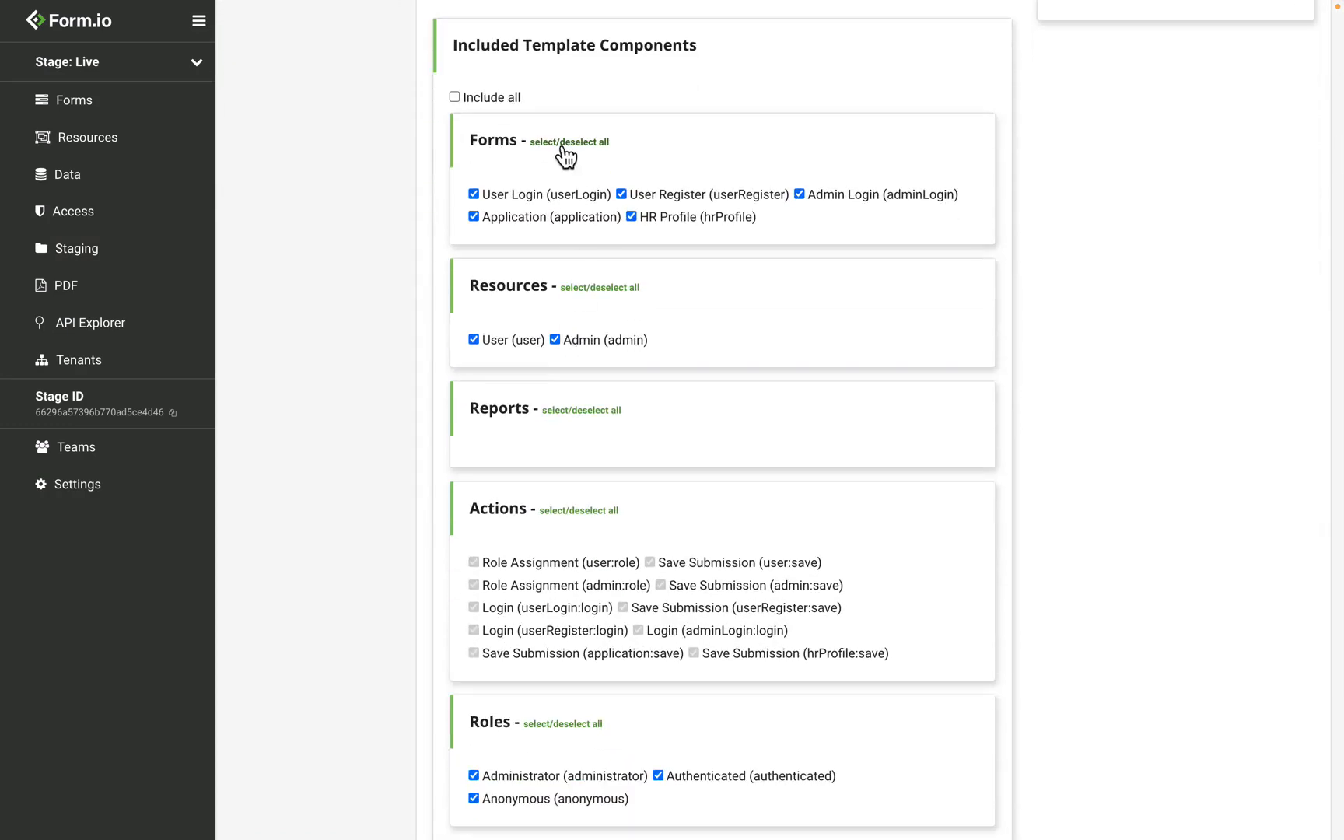
click(561, 146)
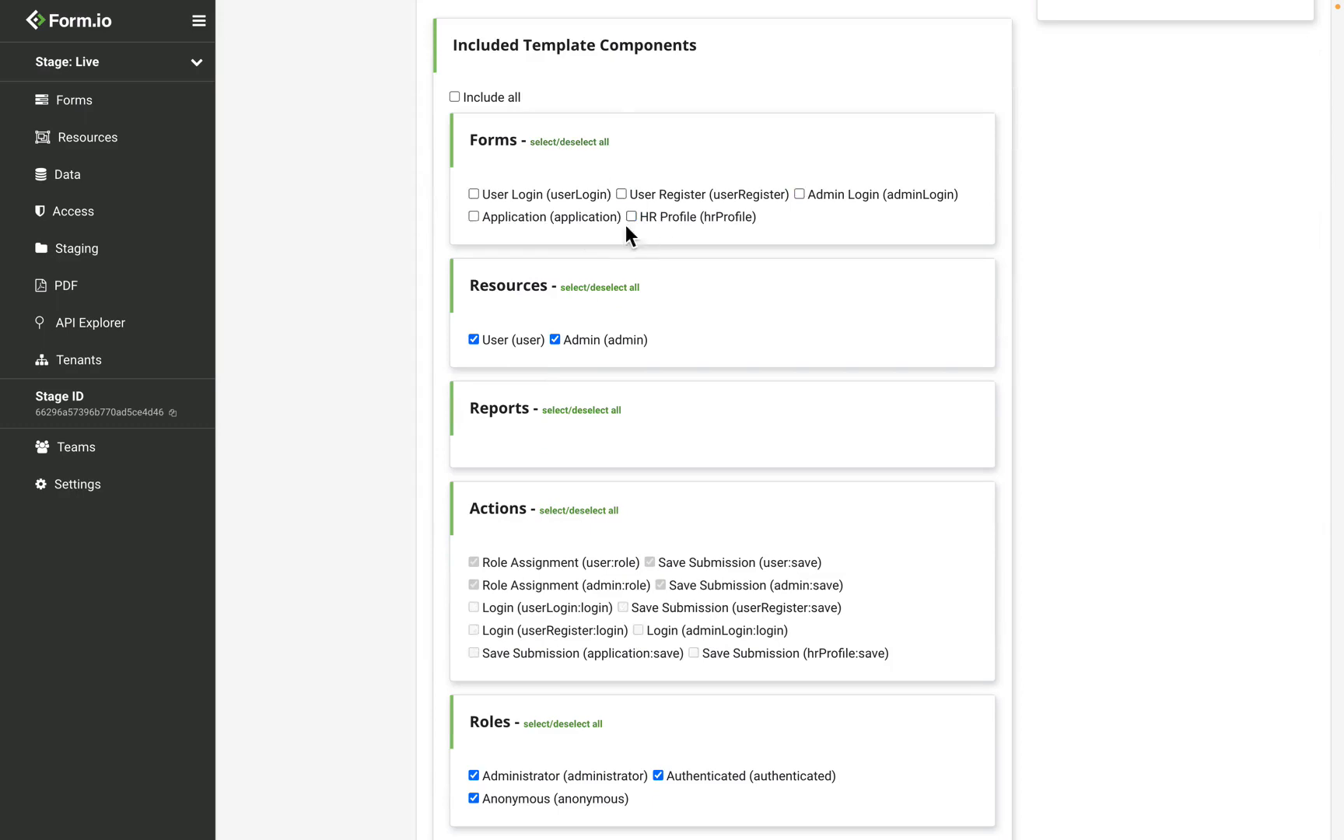
click(650, 217)
click(600, 288)
Export the project template
scroll(600, 289, down, 3)
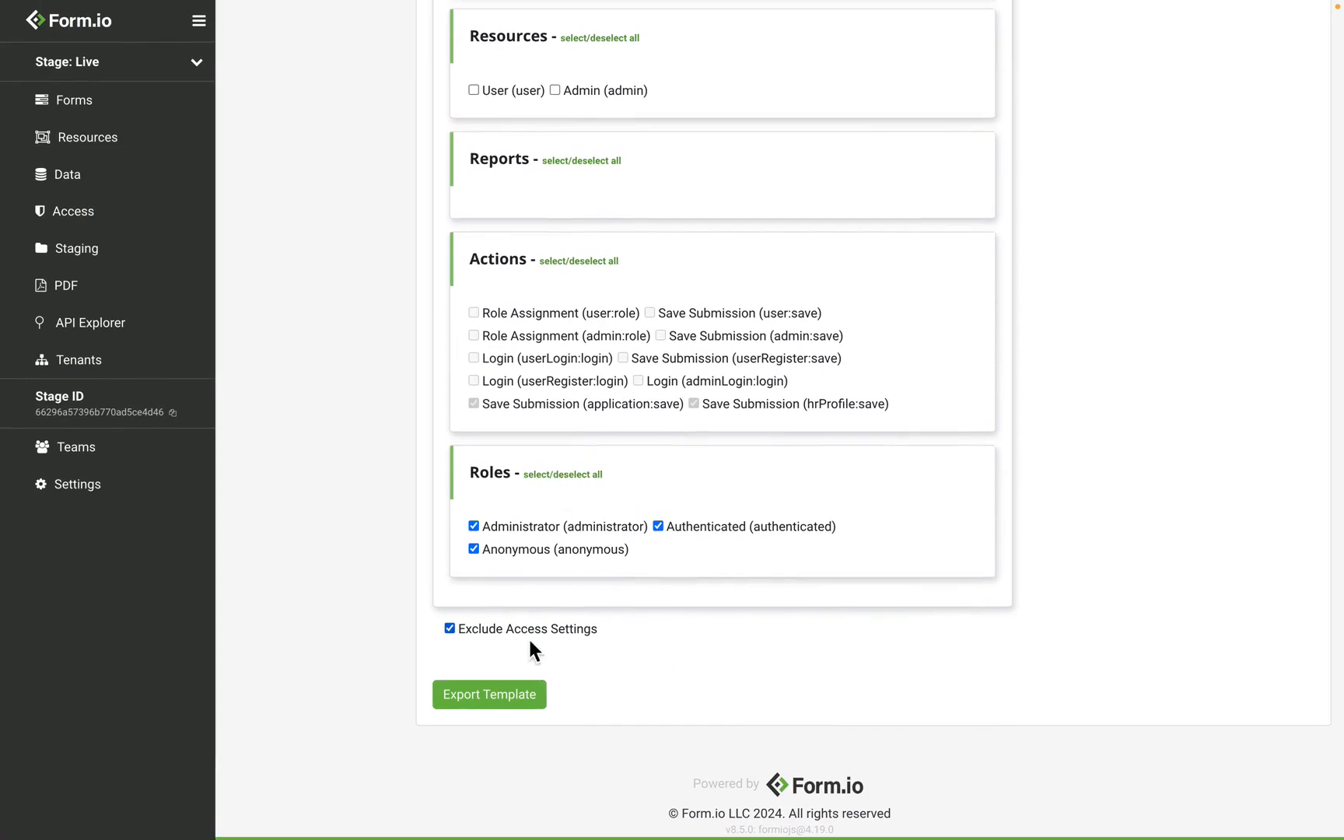
click(522, 701)
In Project B's staging, import the template file xojjzelnytwhtek-0.0.0.json from the Desktop to Live
key(ctrl+Right)
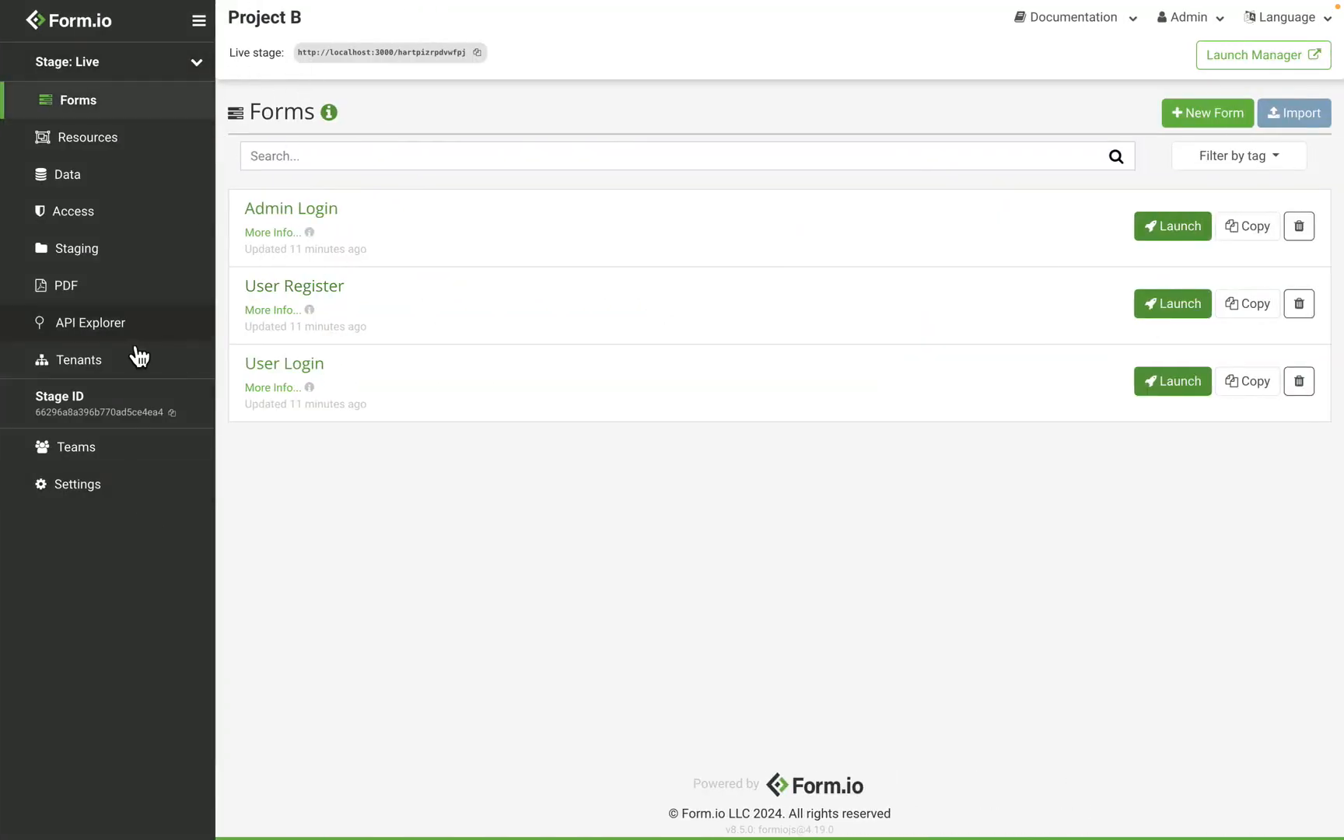
click(133, 266)
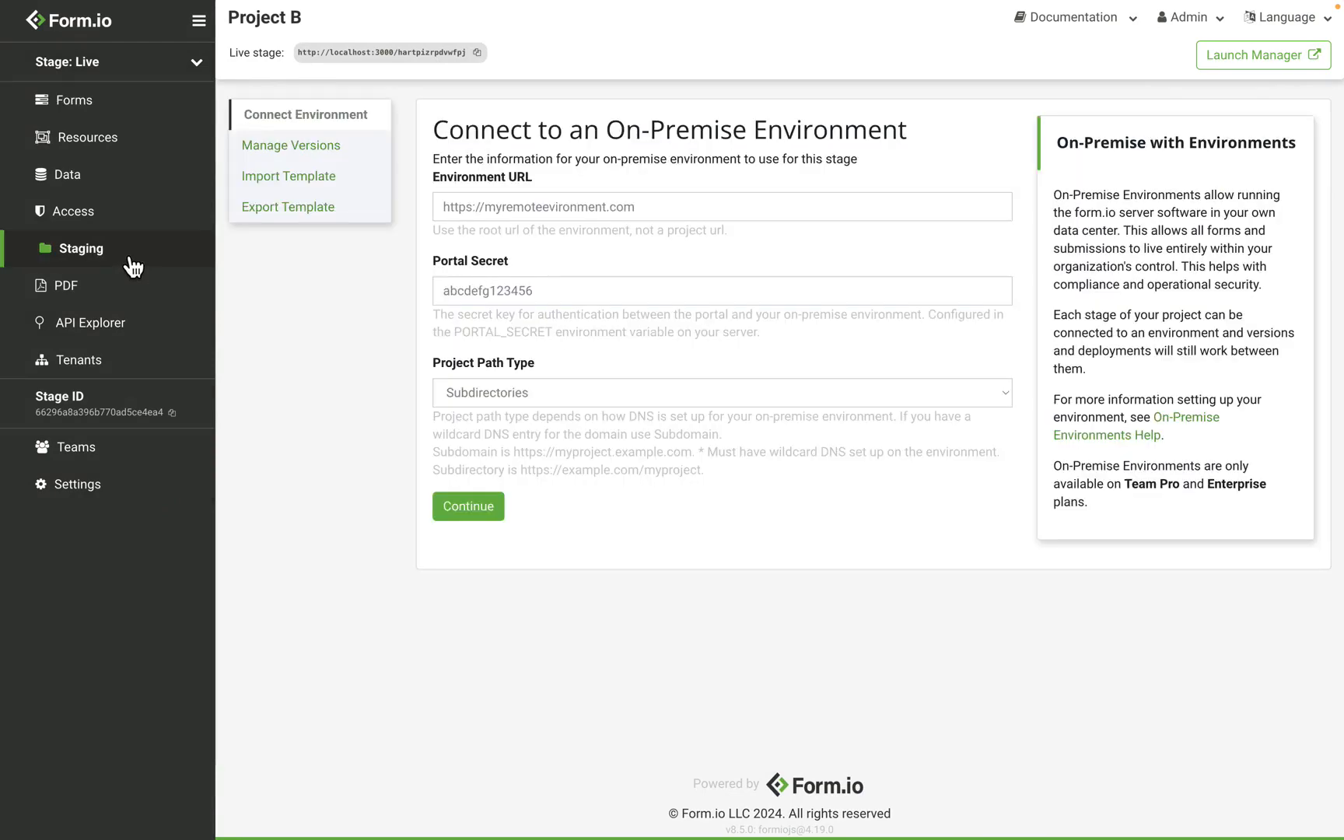
click(310, 191)
click(494, 234)
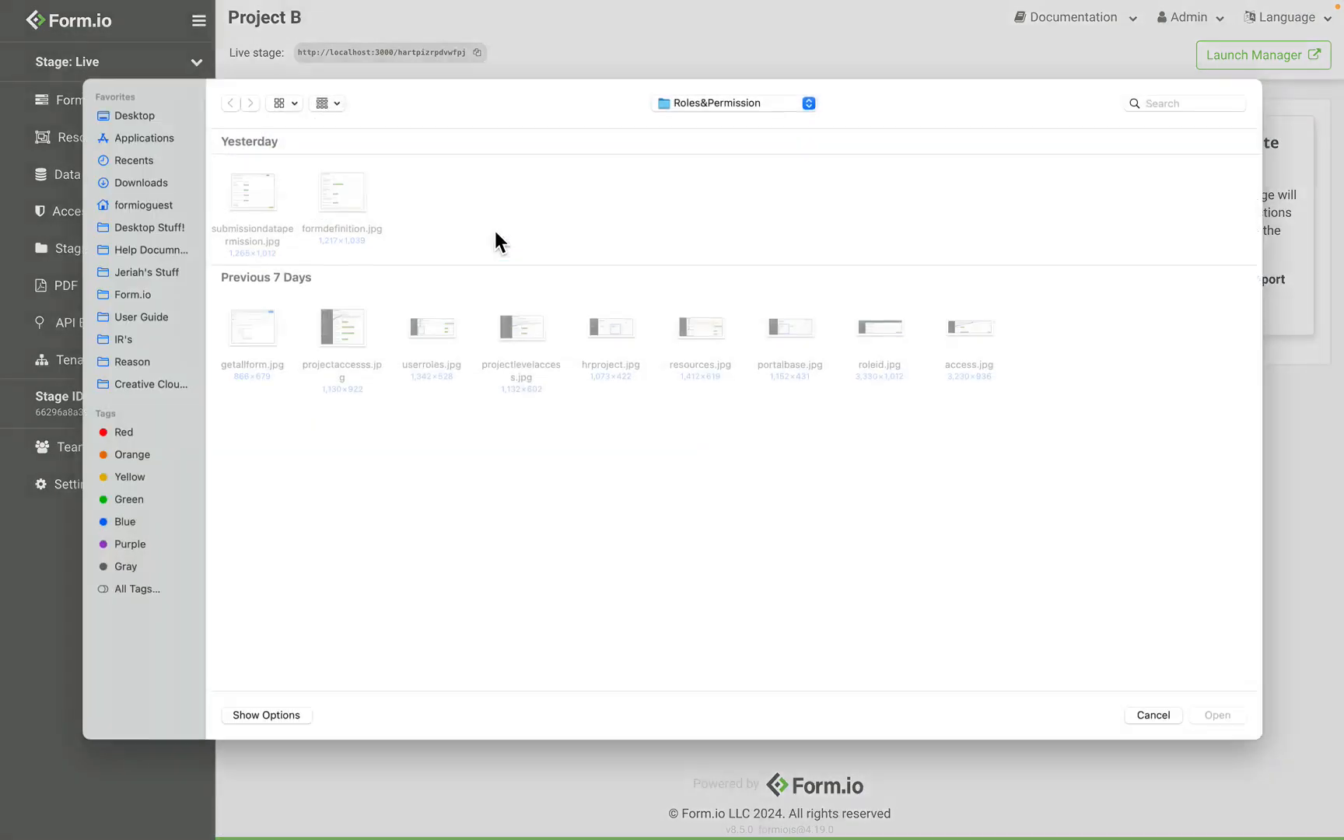
click(144, 134)
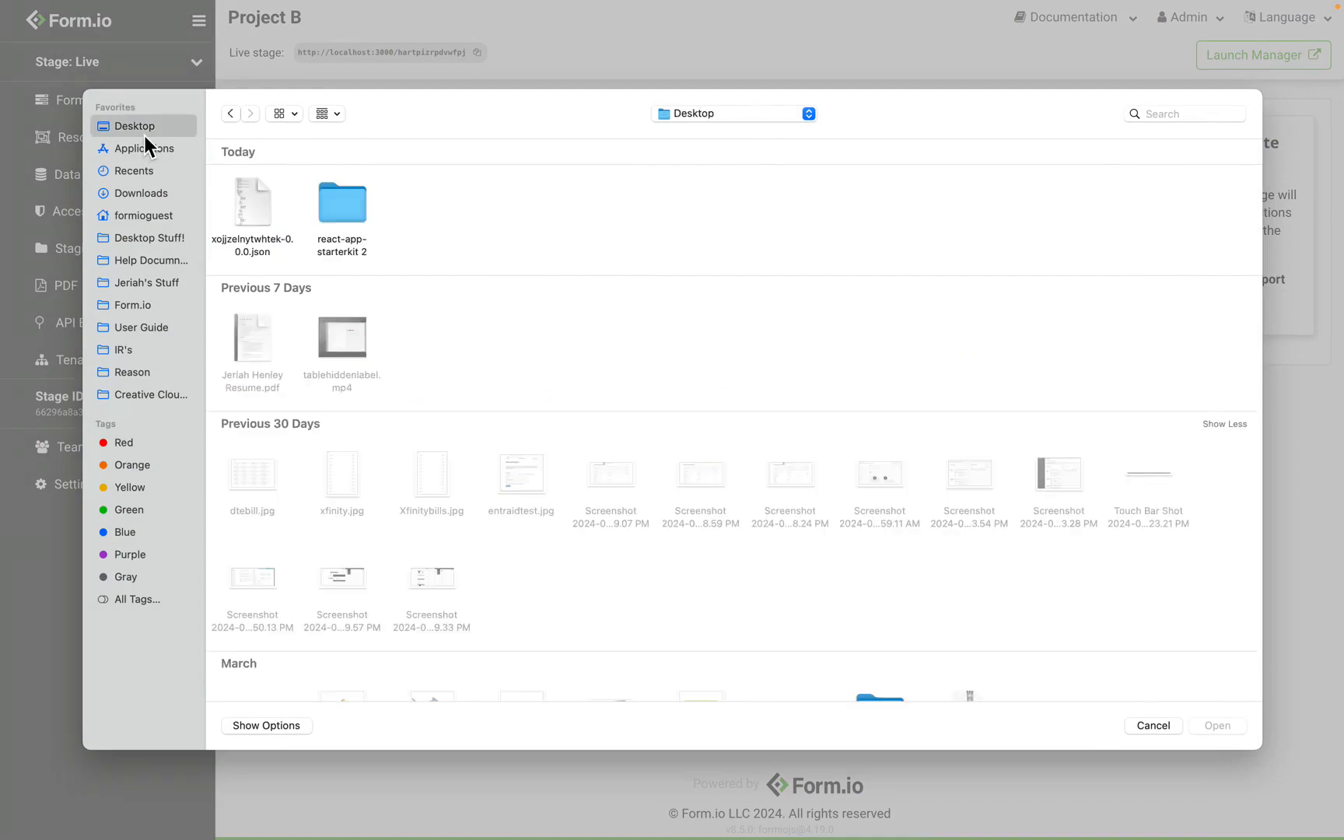
click(252, 202)
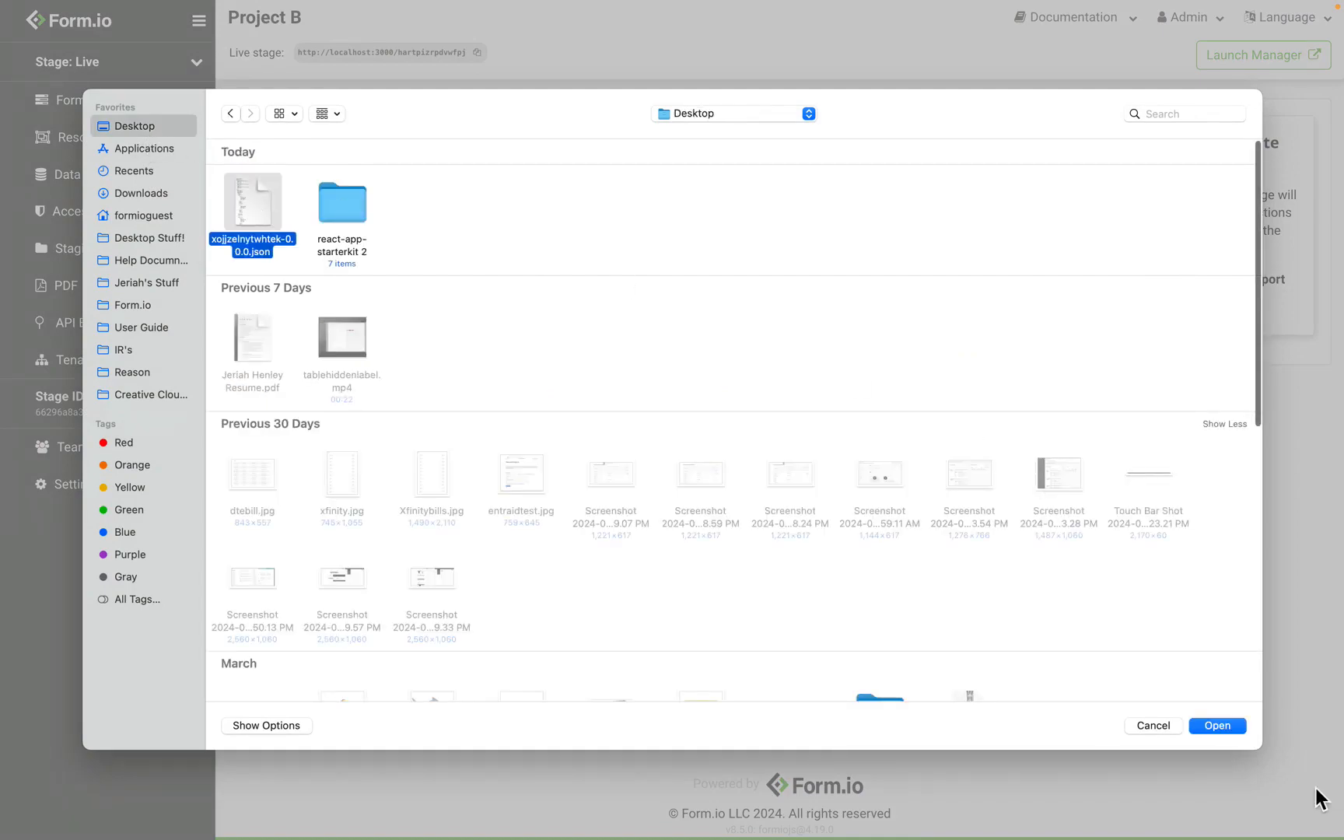
click(1211, 725)
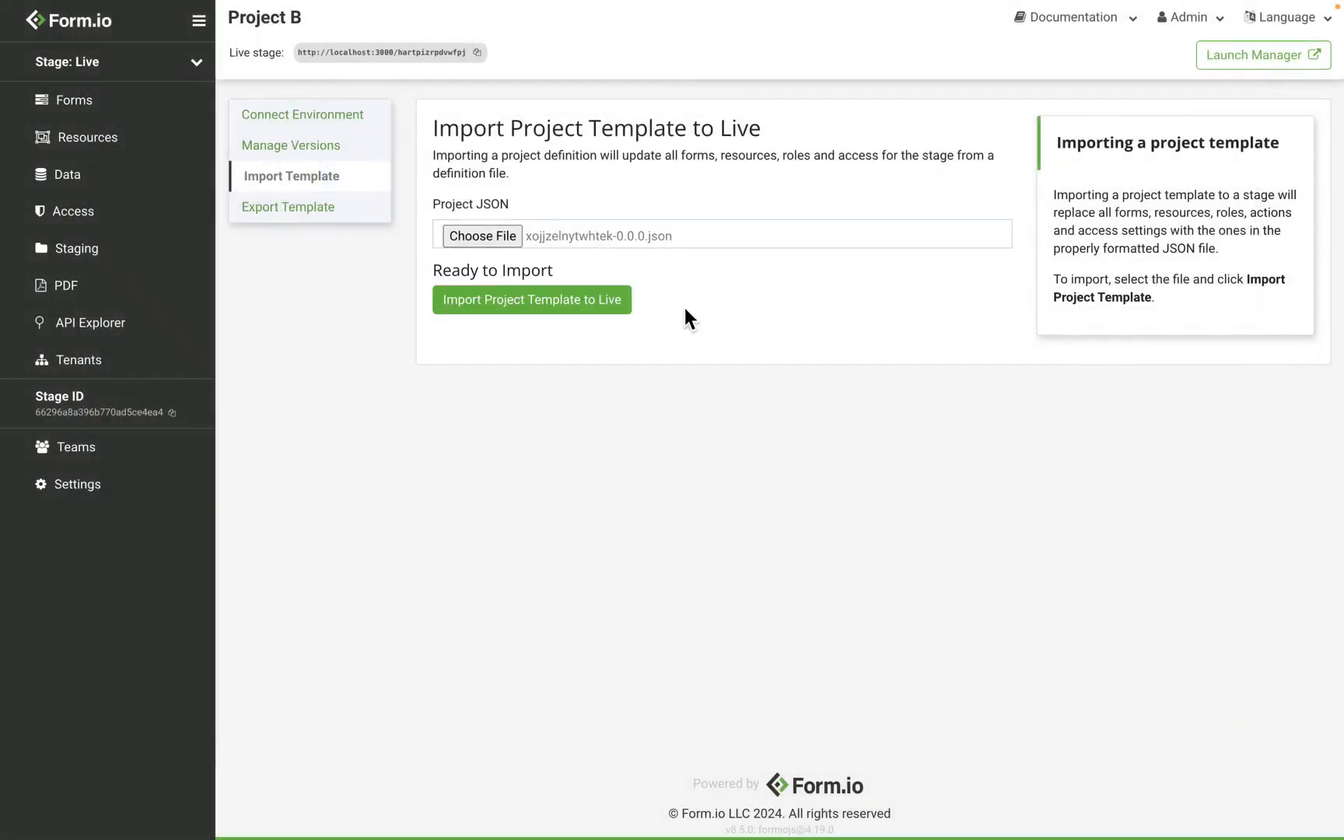
click(597, 303)
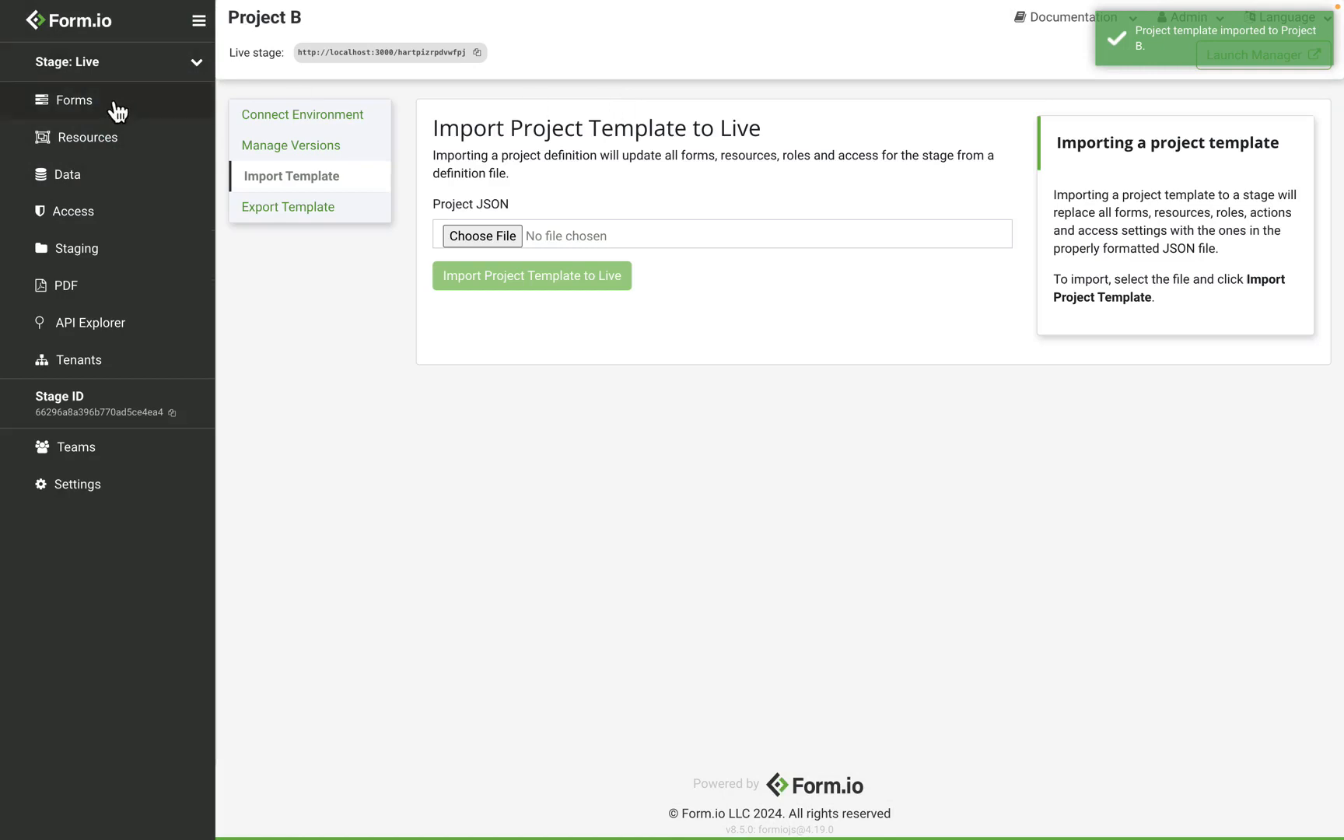
Check Project B's forms list, then open the Application form's JSON schema in Project A
click(114, 109)
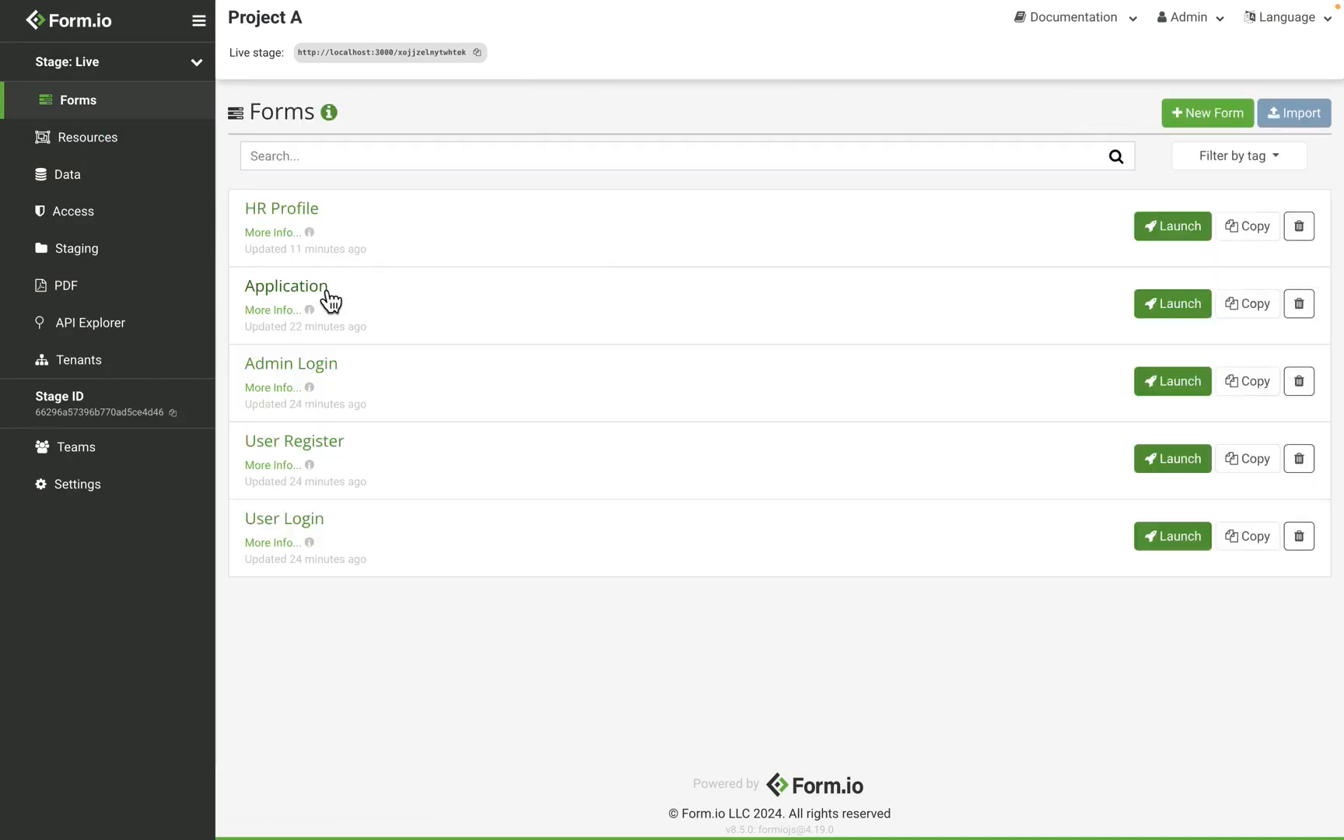
click(322, 289)
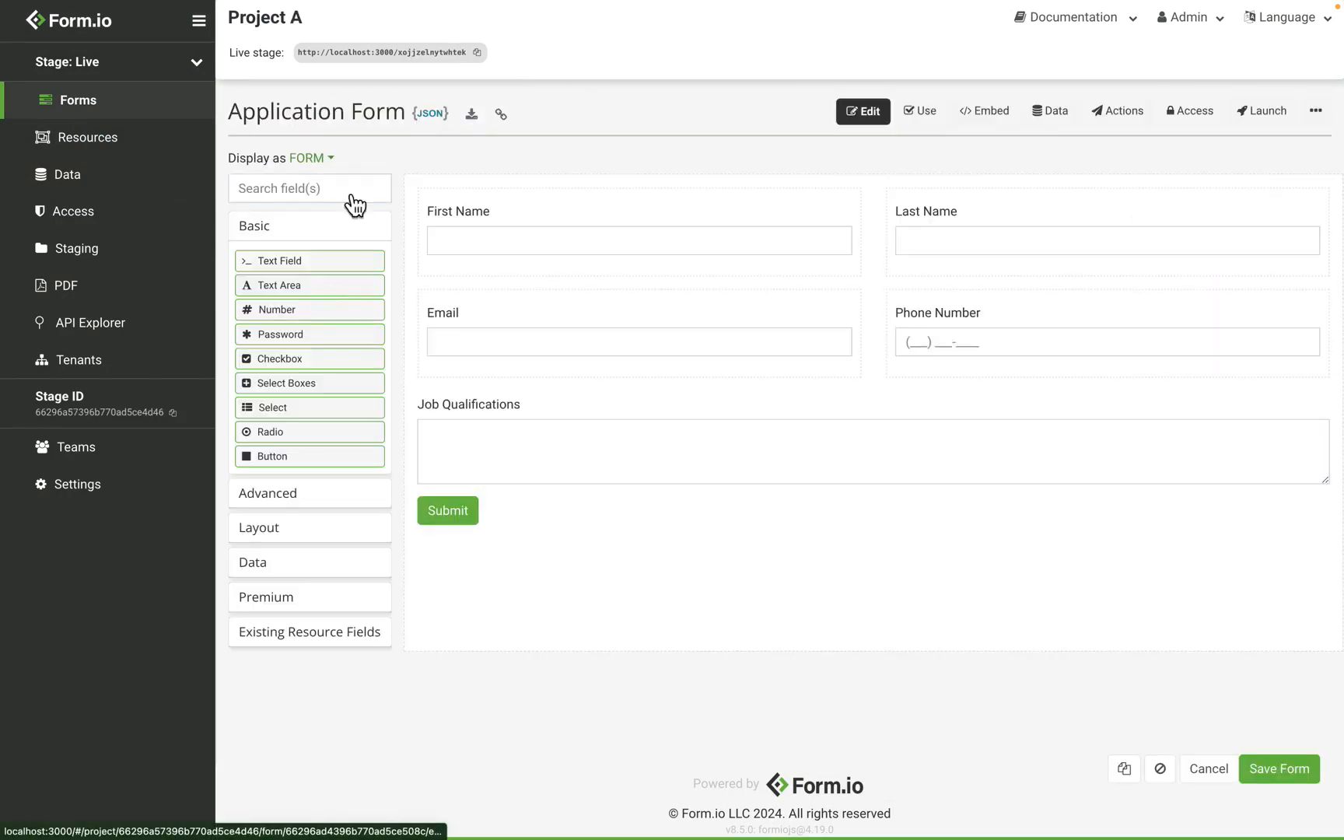
click(436, 115)
Enable pretty-print and select the entire form JSON
drag(417, 170, 237, 136)
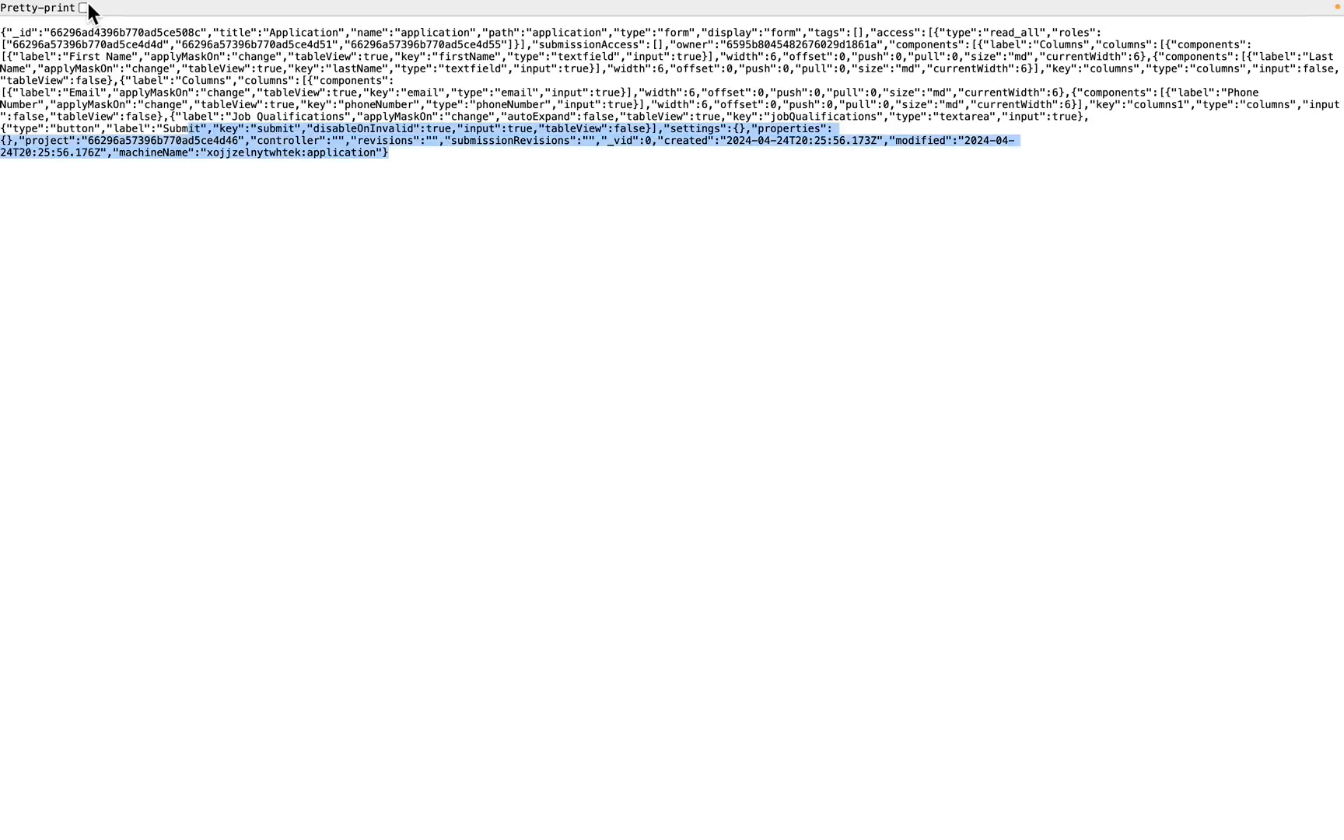
click(84, 8)
drag(2, 31, 180, 418)
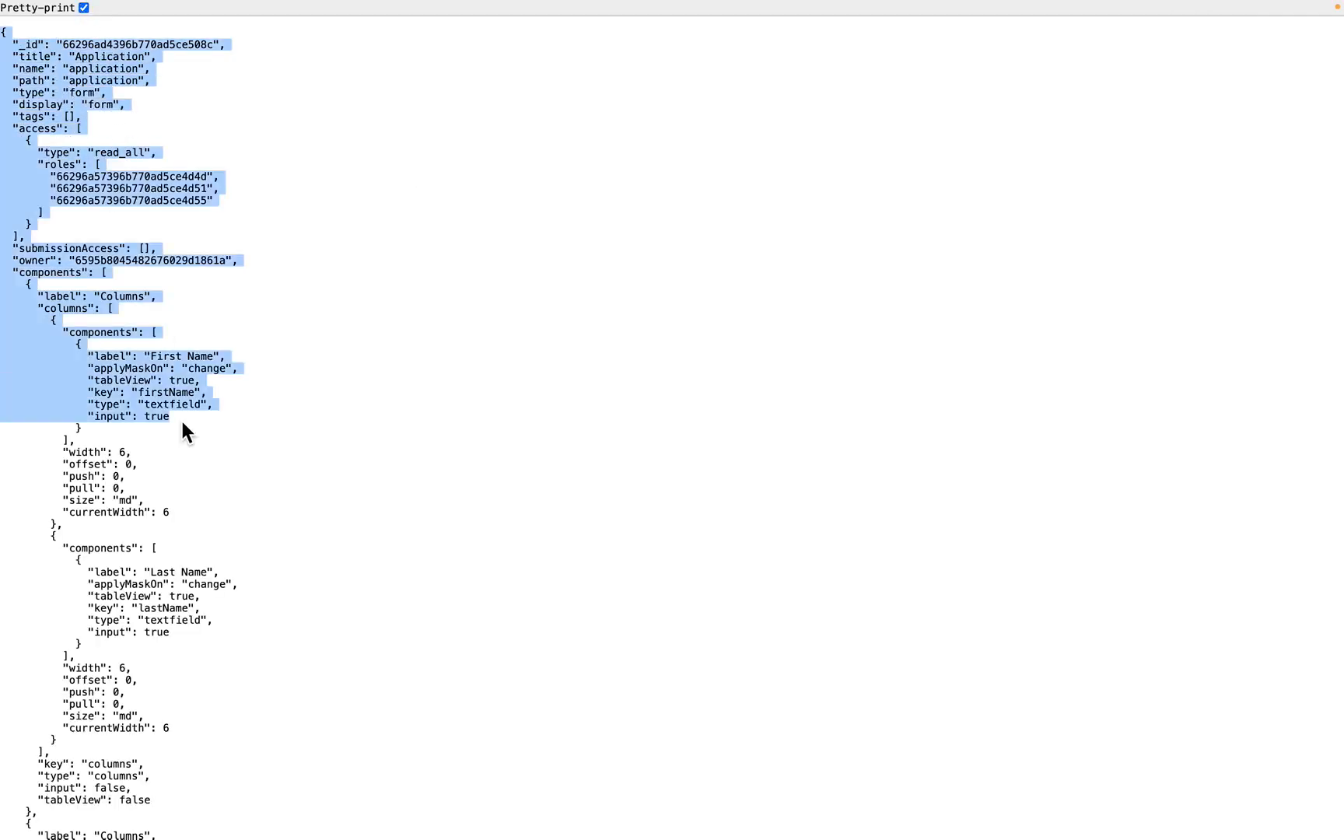
scroll(181, 418, down, 15)
shift+click(43, 831)
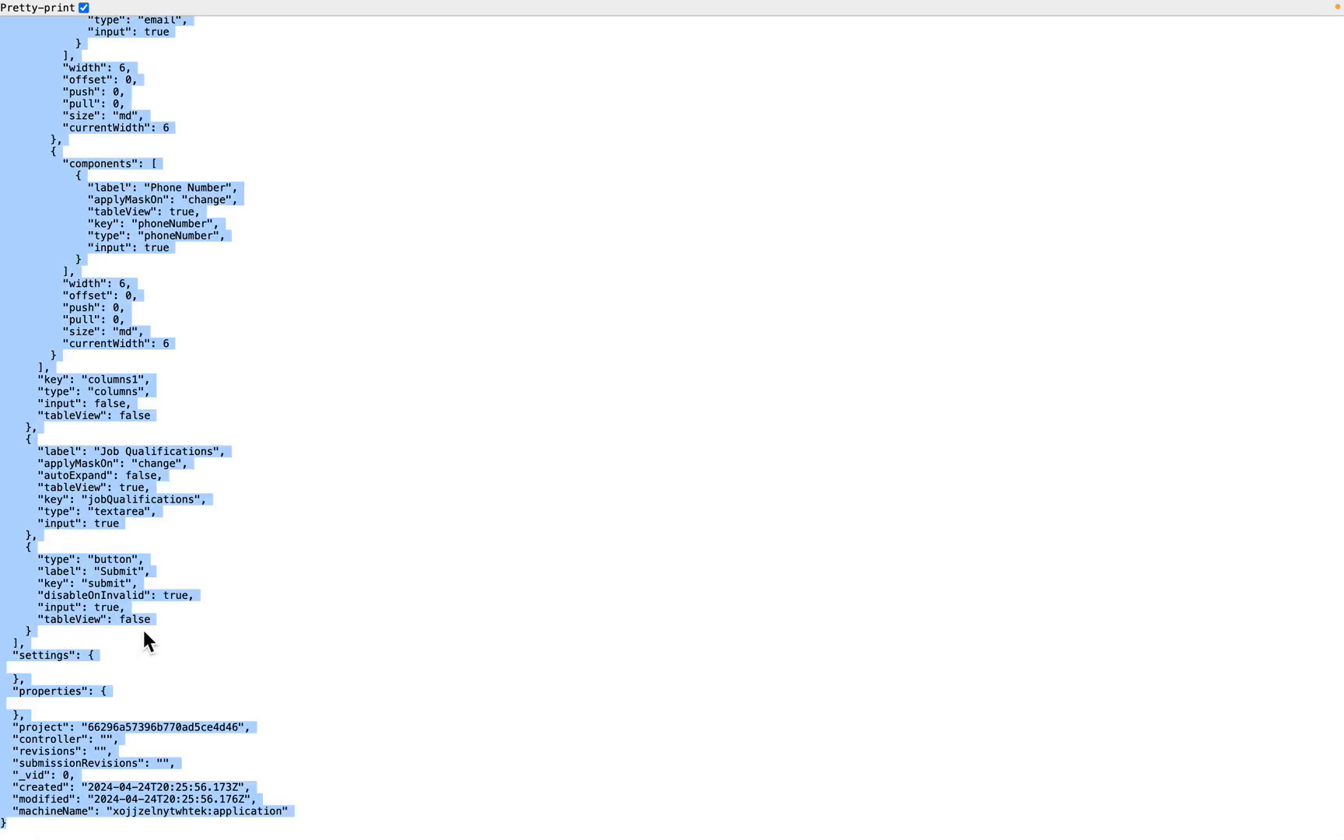
Switch to Postman and paste the form JSON into the request body
key(ctrl+Right)
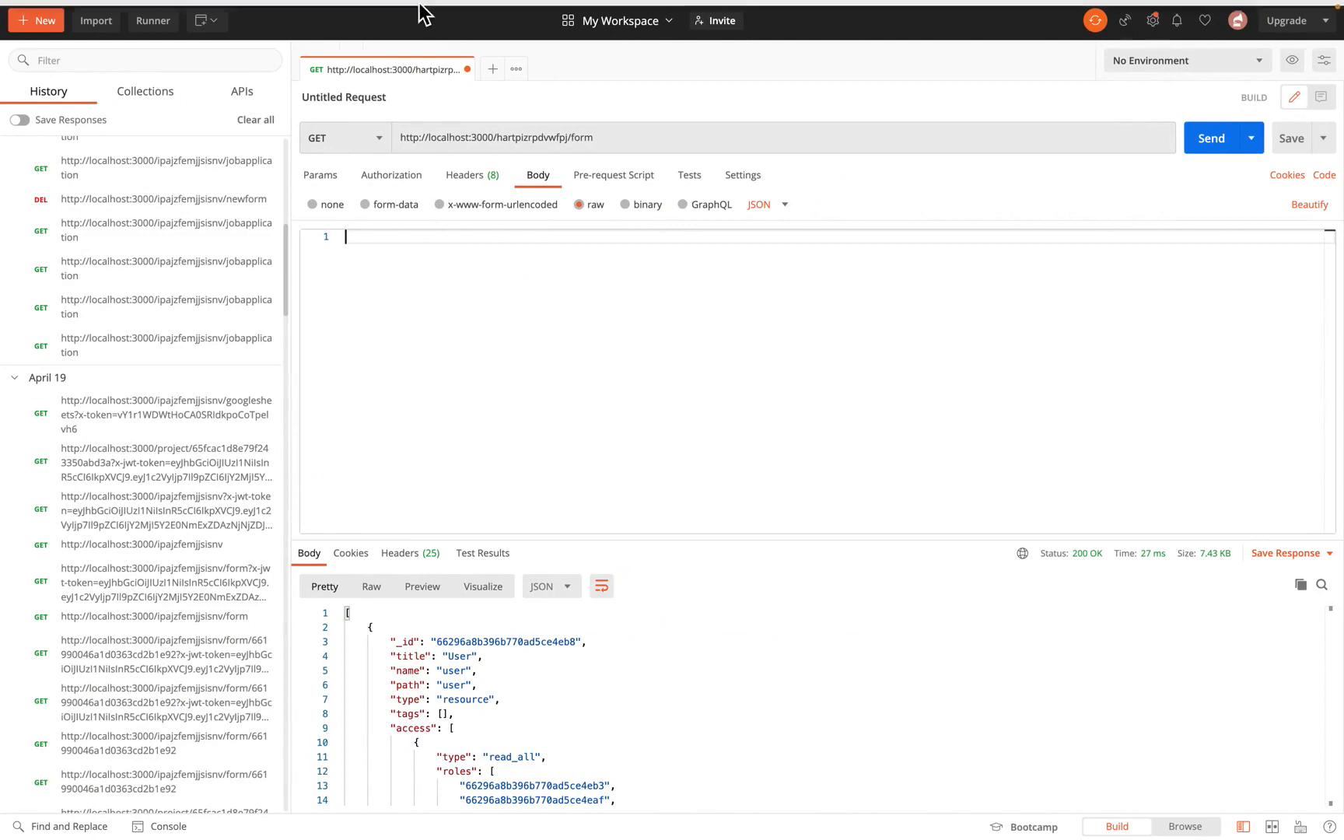
key(ctrl+v)
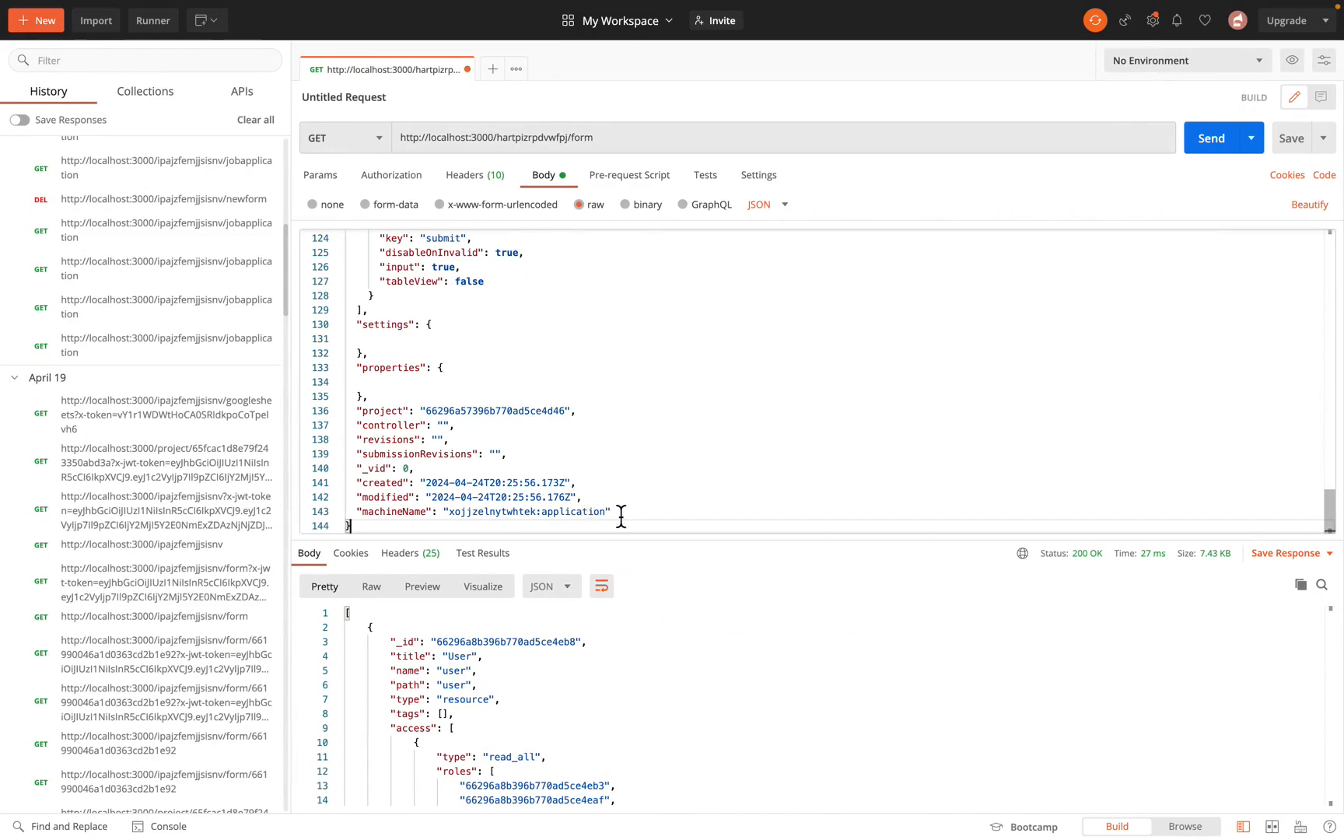
Delete the machineName line from the pasted JSON and set the request method to POST
drag(618, 511, 296, 511)
key(BackSpace)
key(BackSpace)
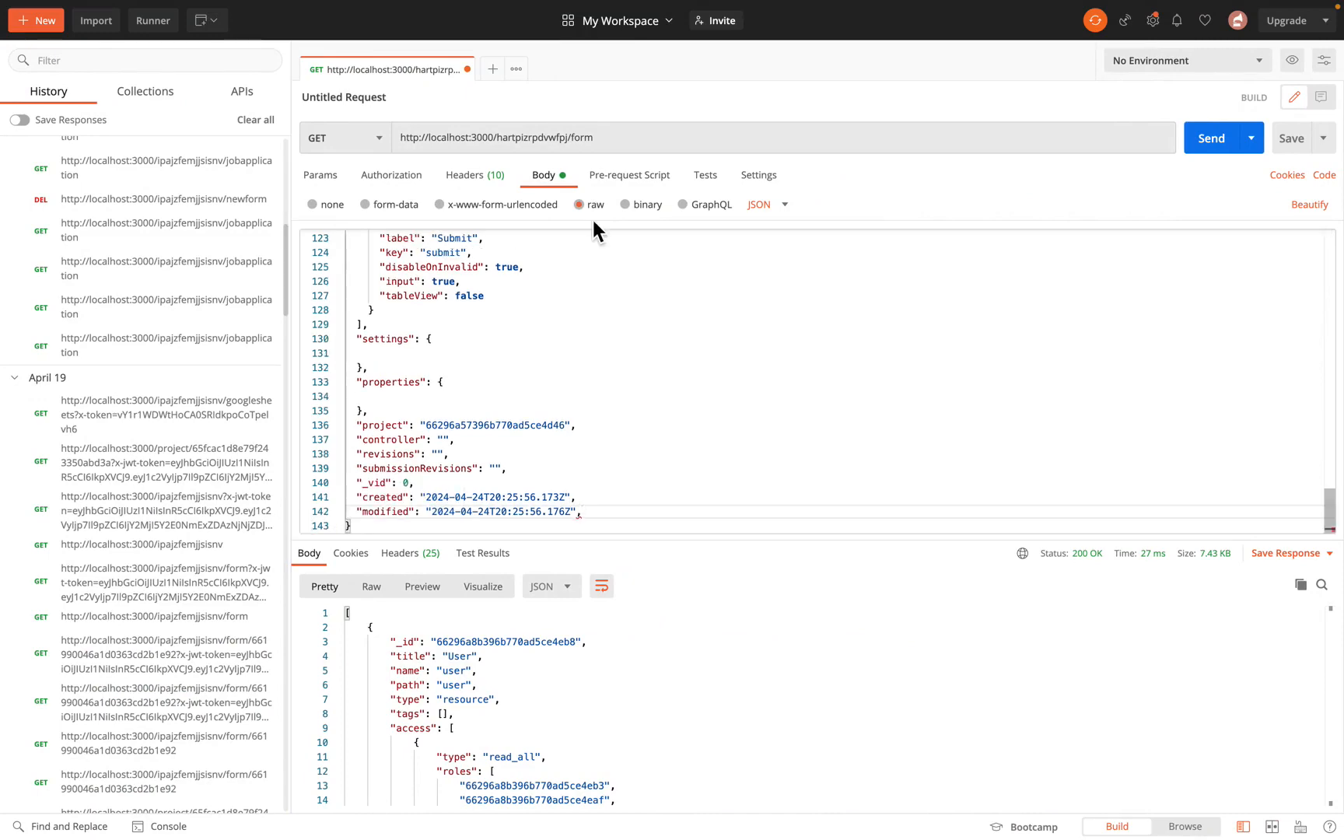
click(357, 140)
click(339, 188)
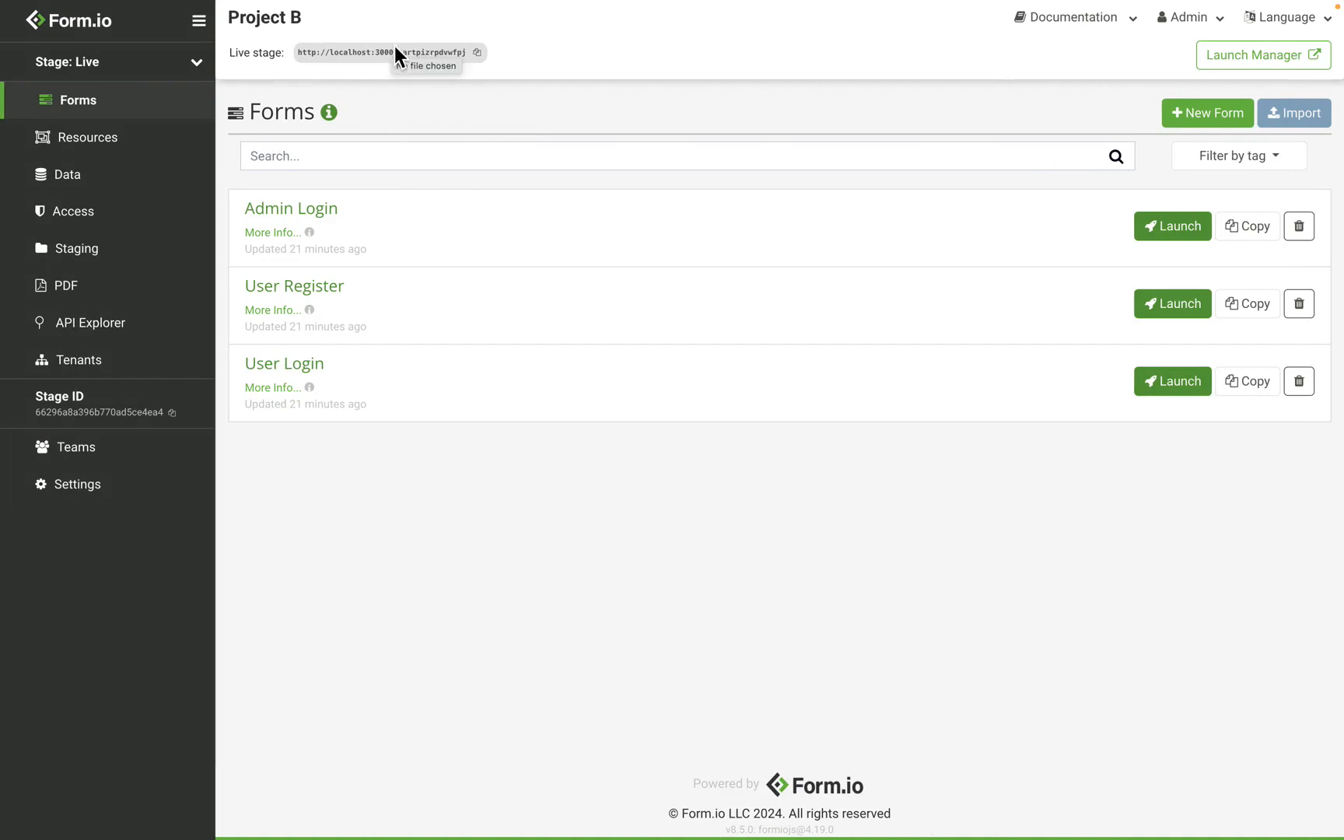
Open Project B's API Settings and copy its API key
click(78, 485)
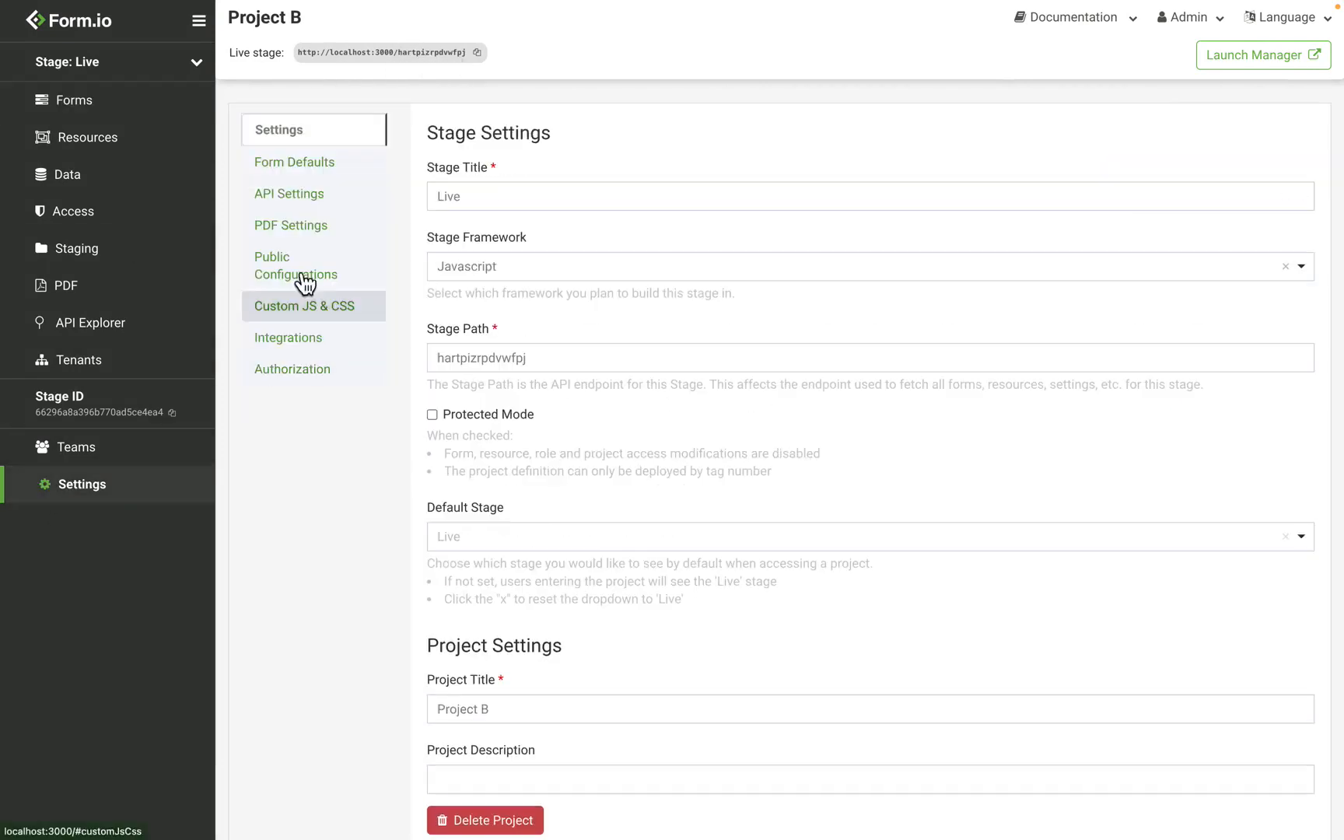
click(339, 204)
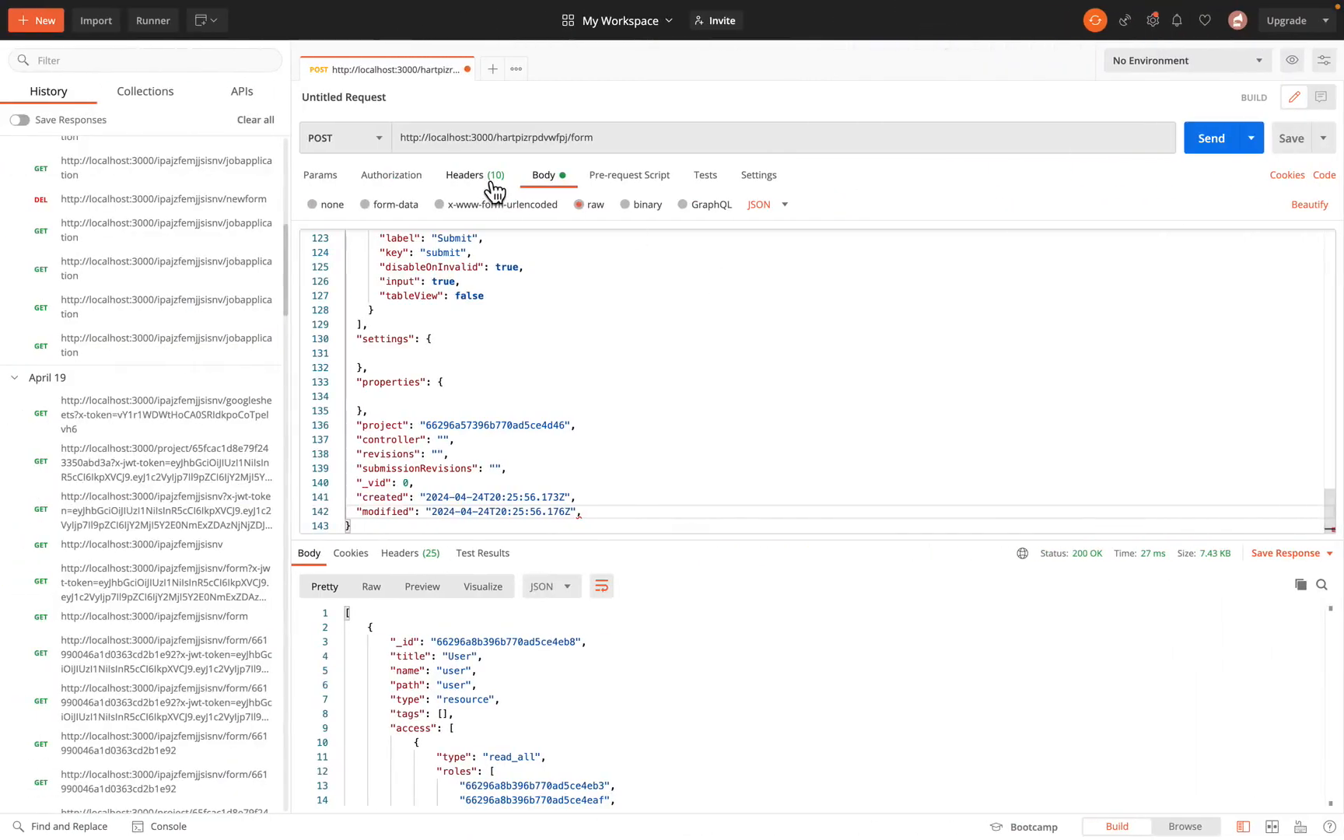
click(493, 184)
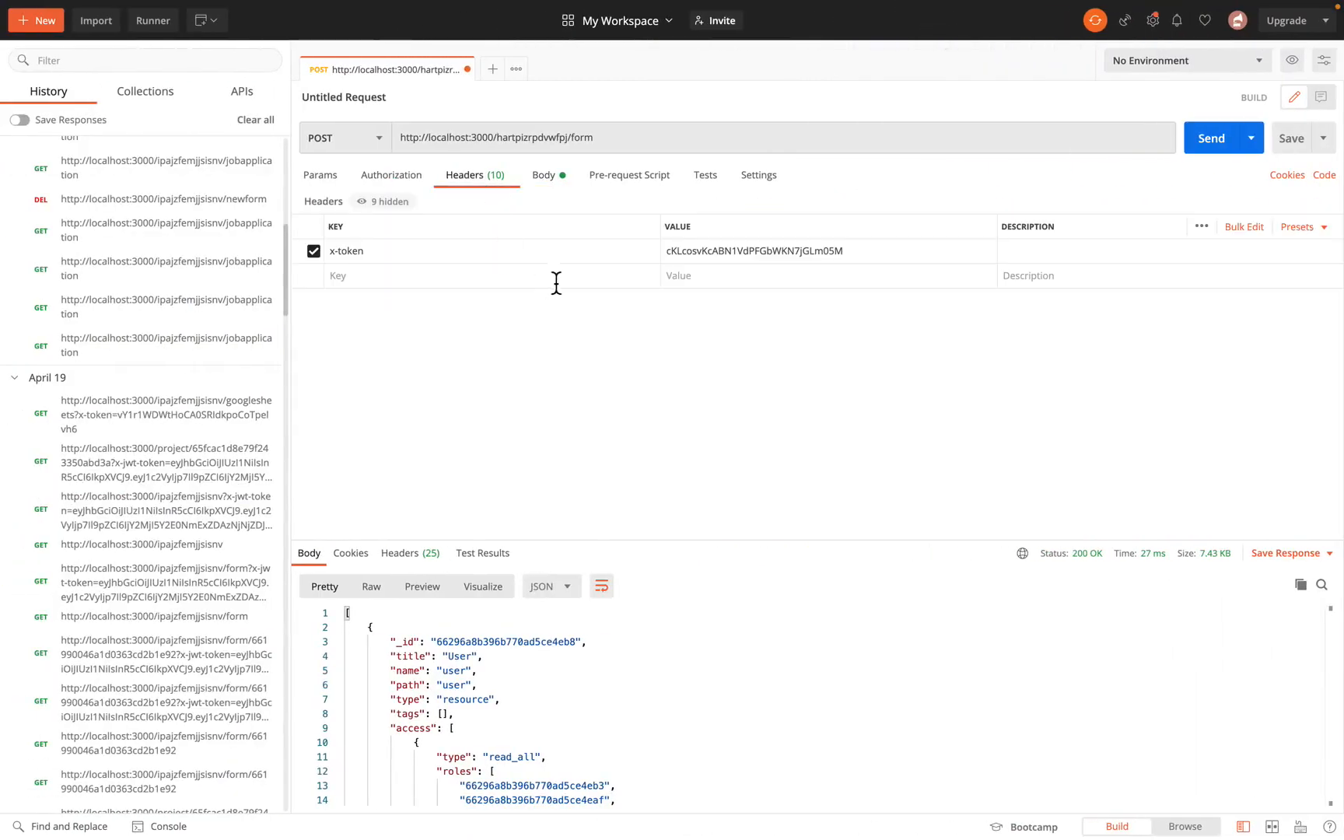
Try to send the POST request with the JSON body to Project B's form endpoint
click(563, 185)
scroll(487, 403, up, 20)
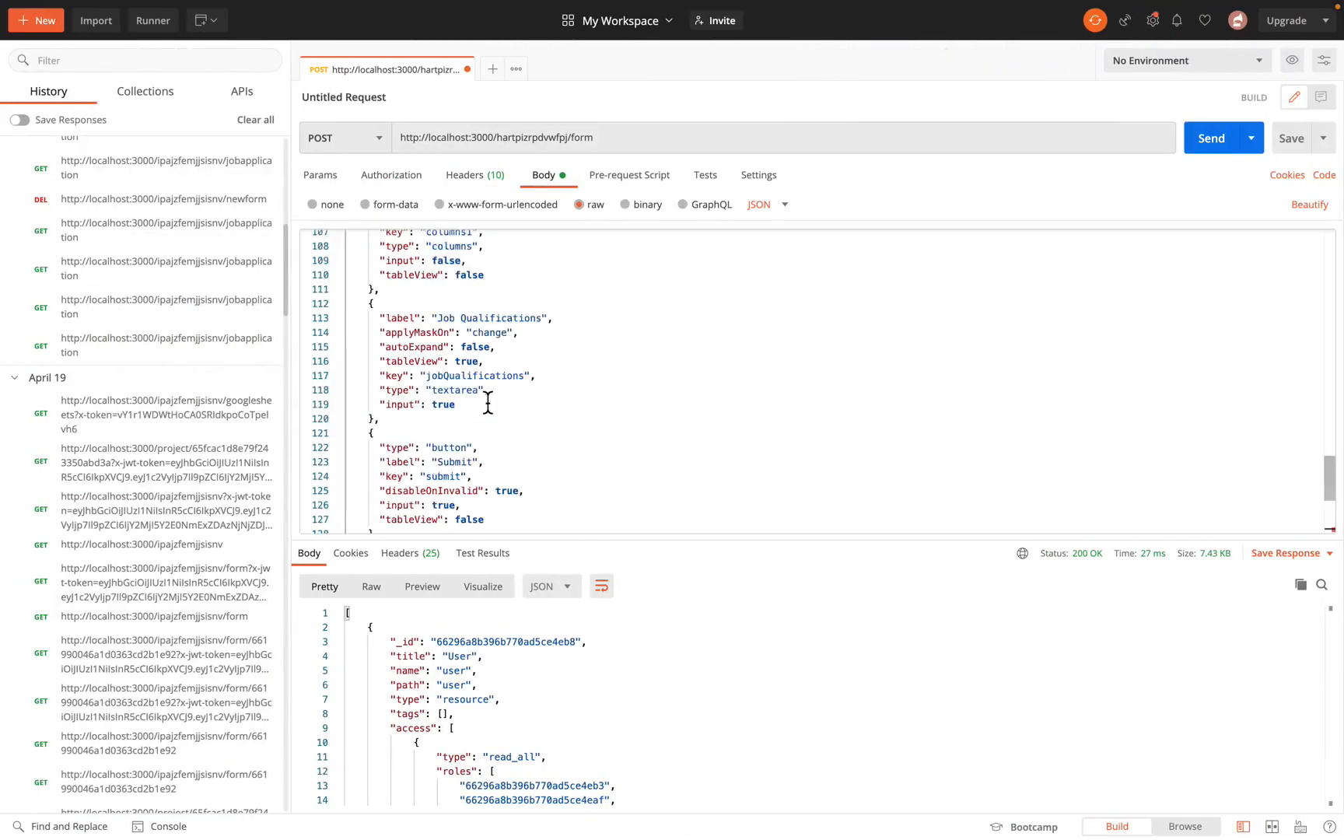
click(1229, 140)
Remove the trailing comma after the modified field at the end of the JSON body
scroll(557, 384, down, 20)
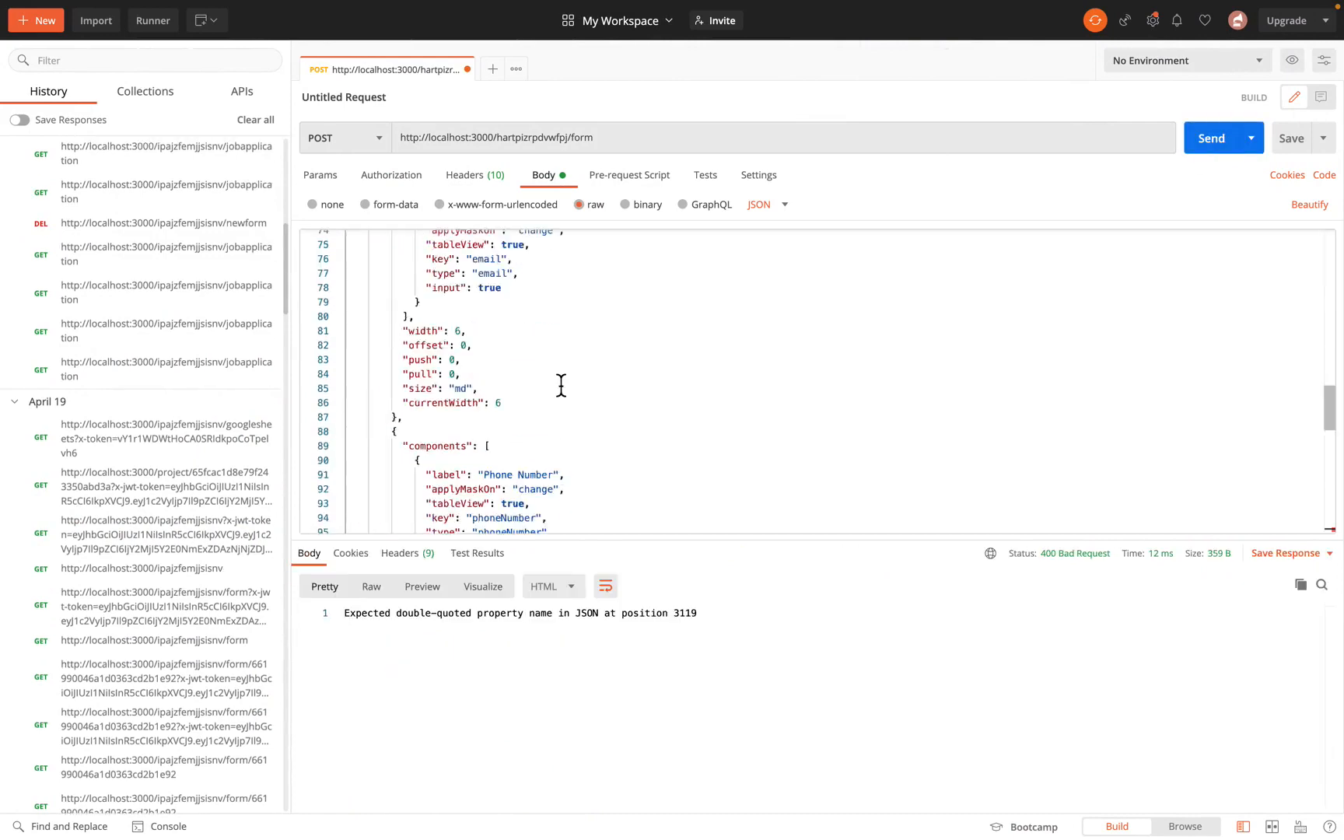
click(594, 513)
key(BackSpace)
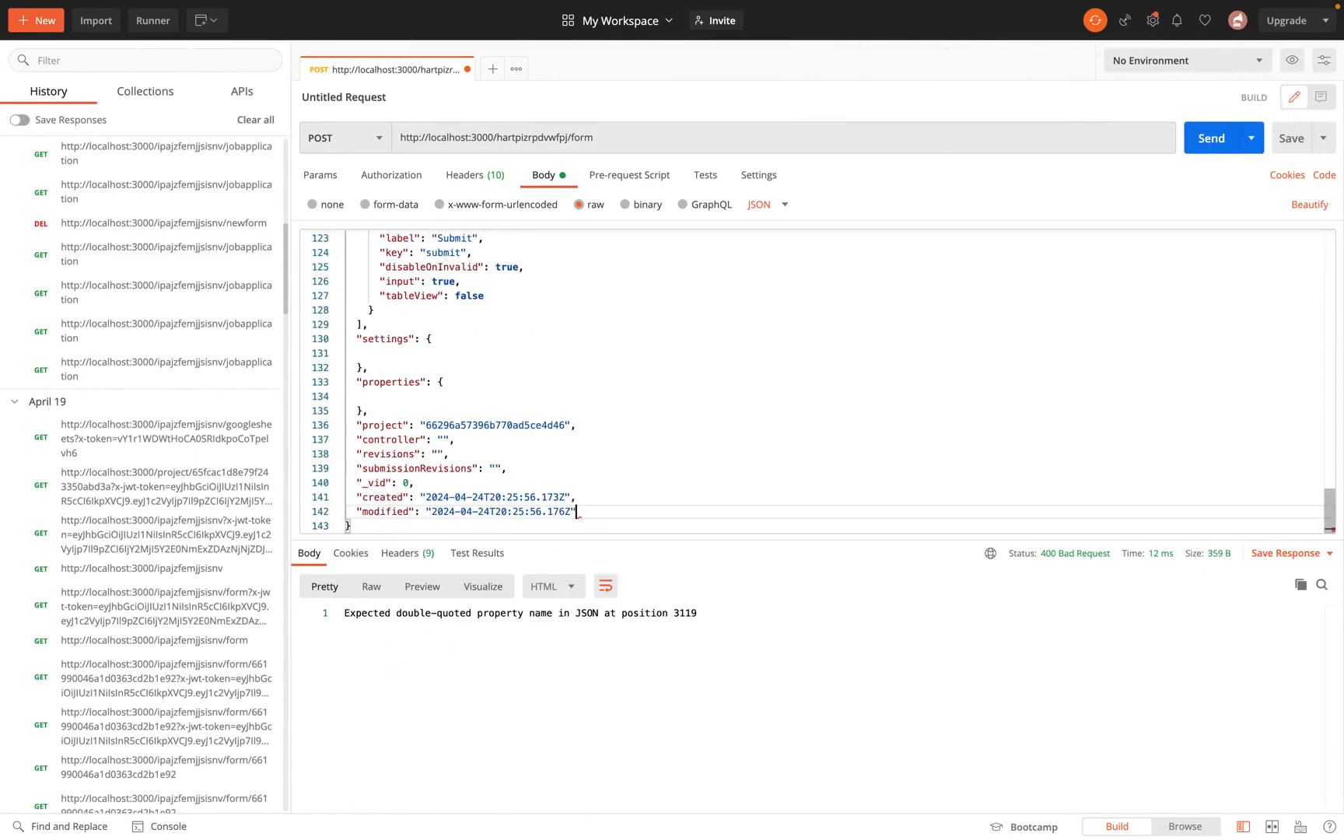
Send the corrected POST request to Project B and open the resulting Application form there
click(1232, 148)
key(ctrl+Right)
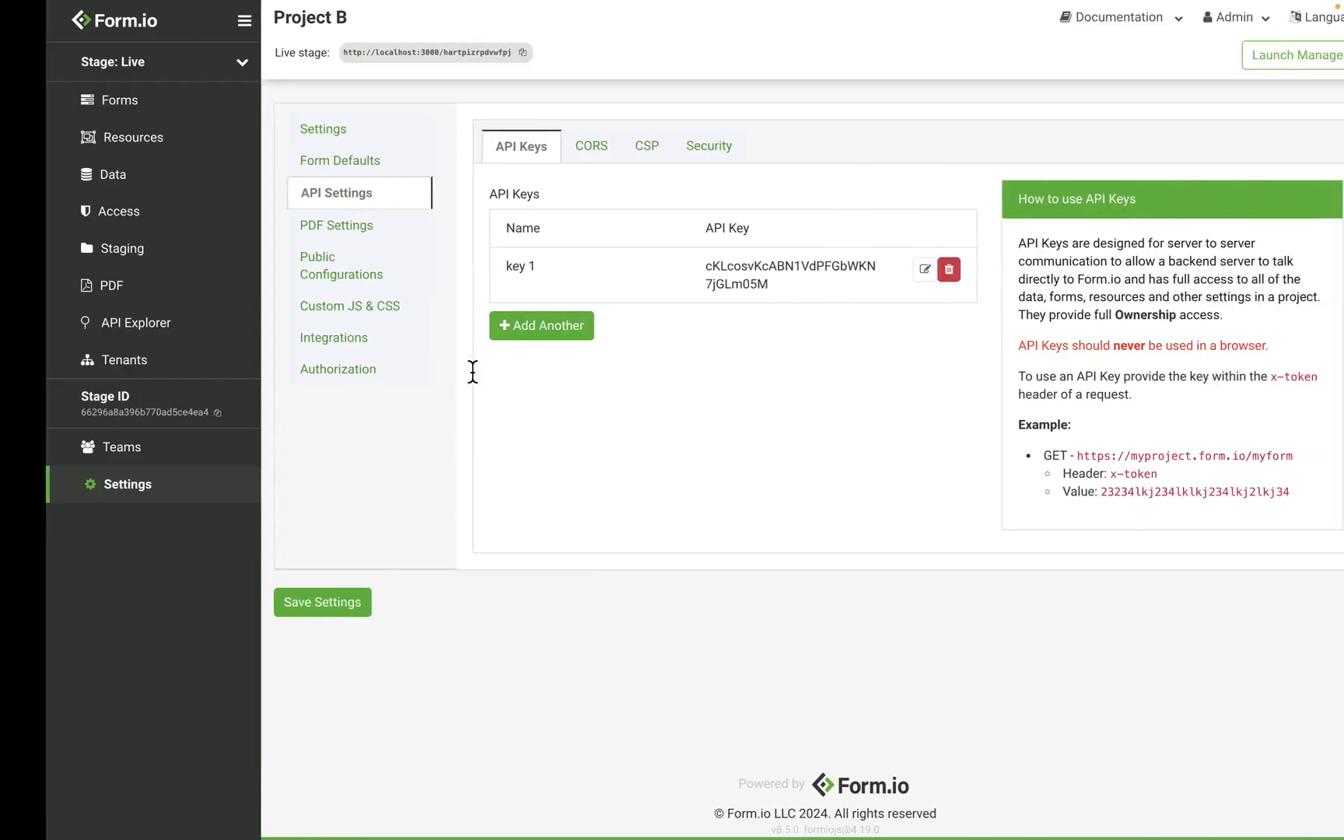
click(174, 107)
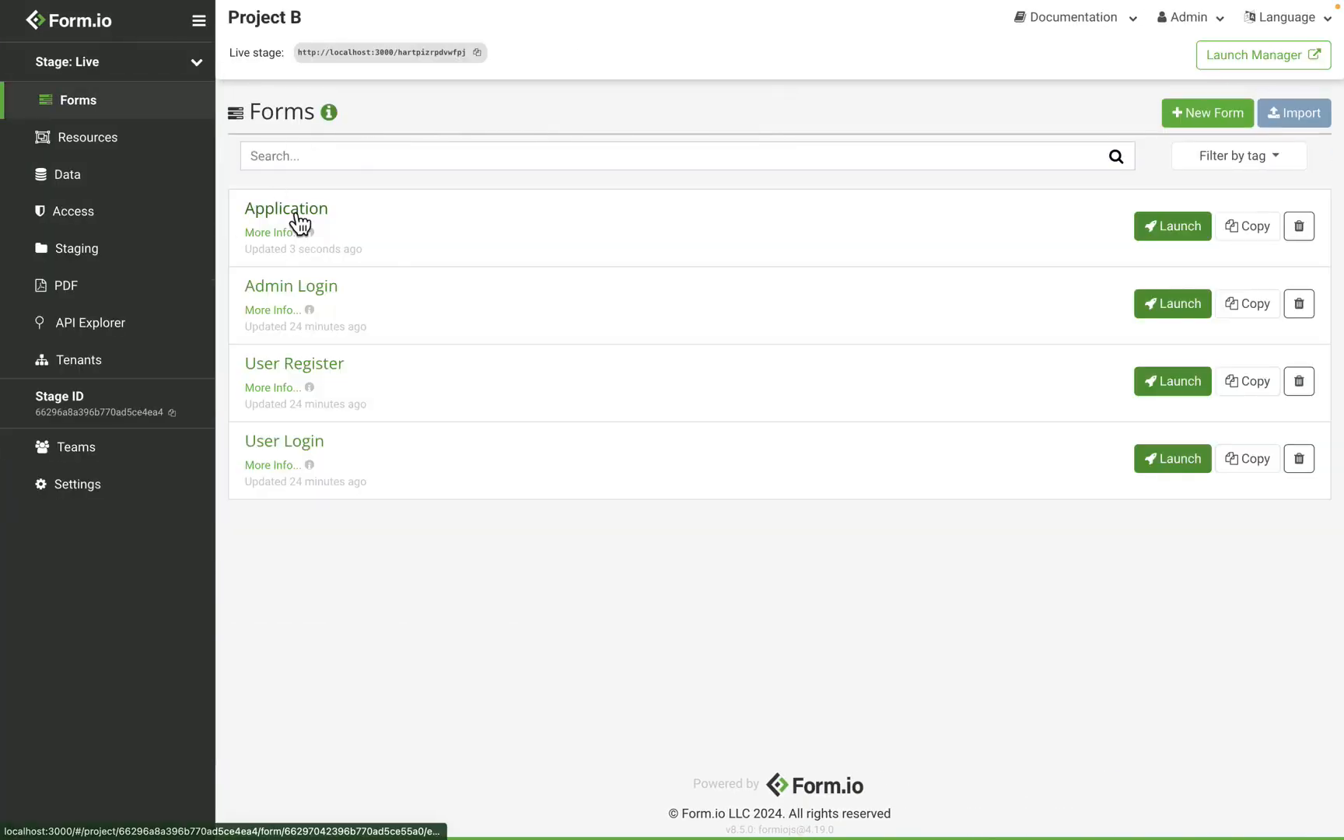
click(311, 220)
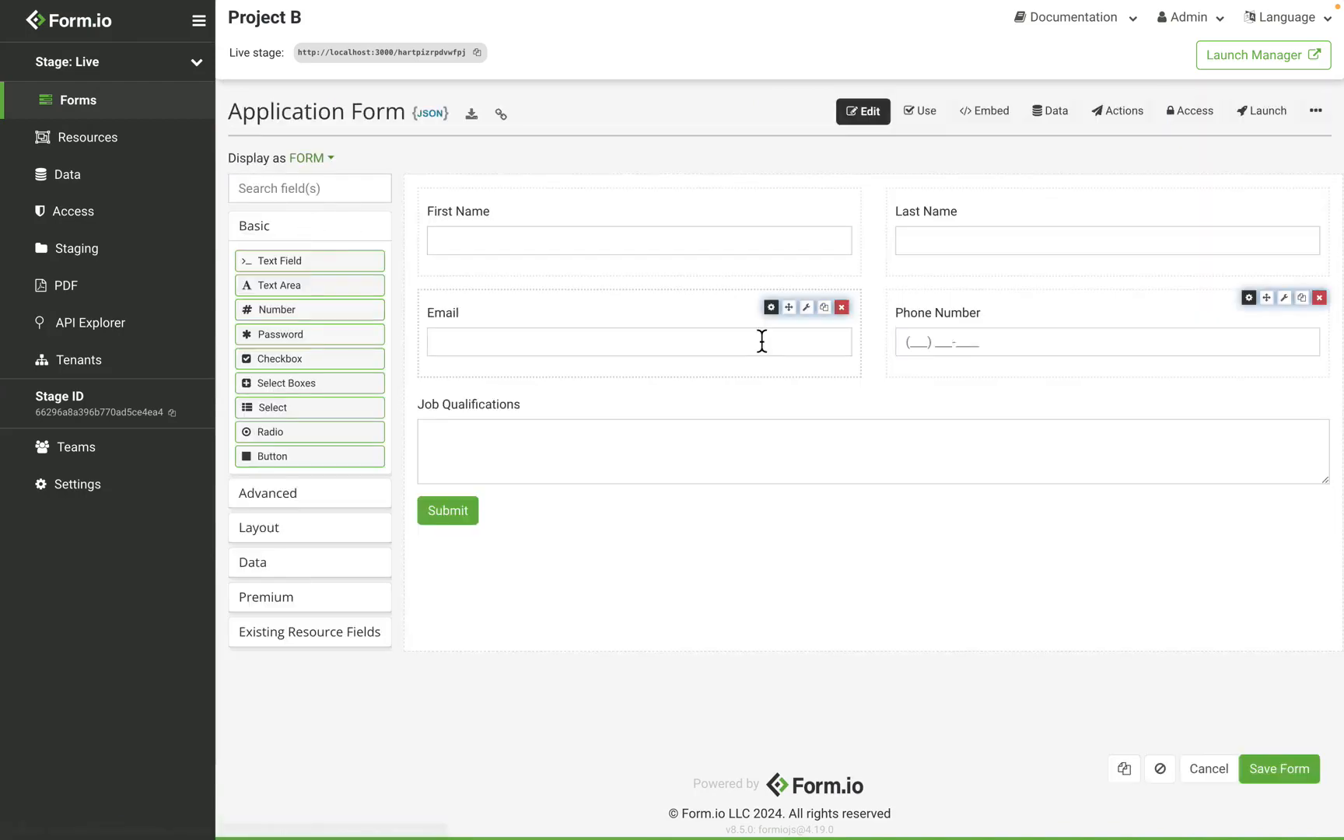
Review the copy command section of the Form.io CLI tool documentation
key(ctrl+Left)
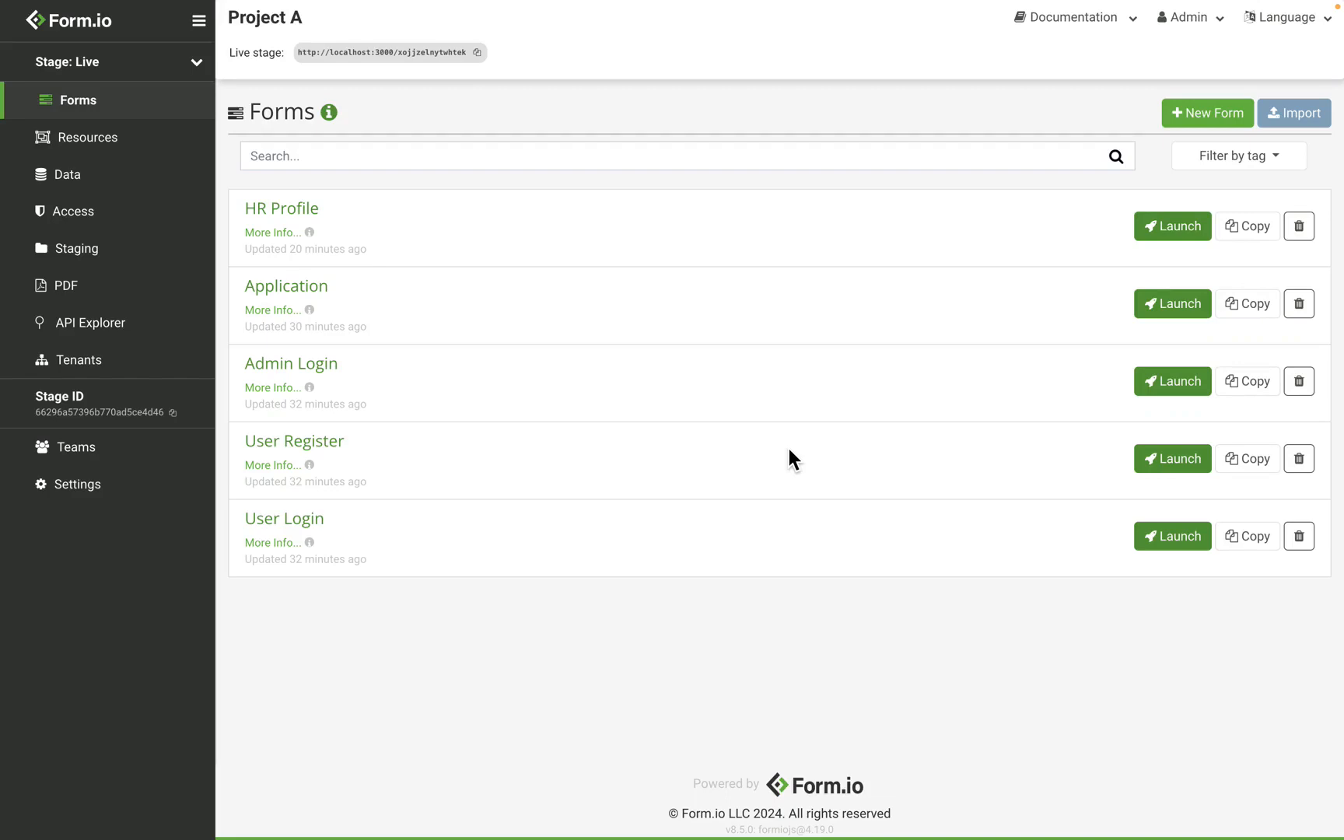
key(ctrl+Right)
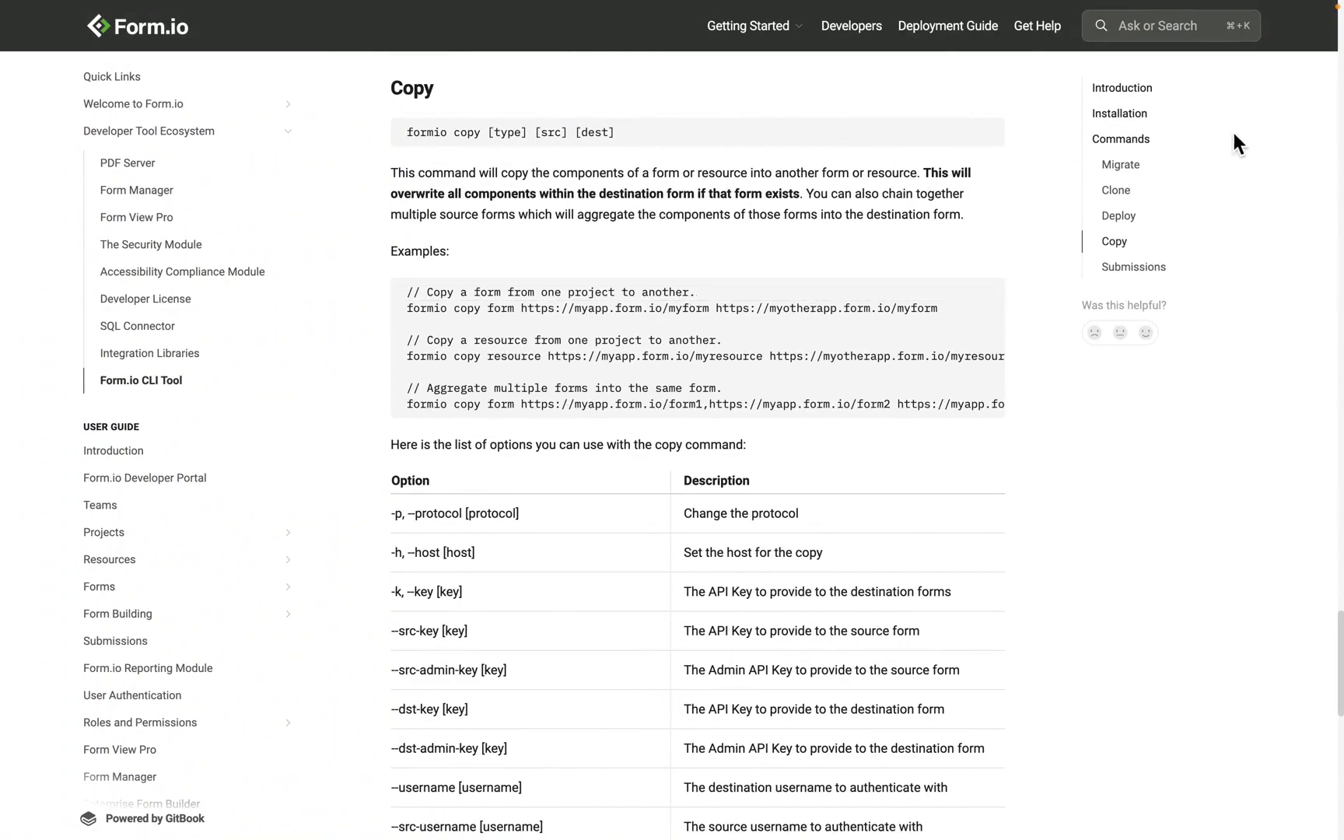
click(1135, 90)
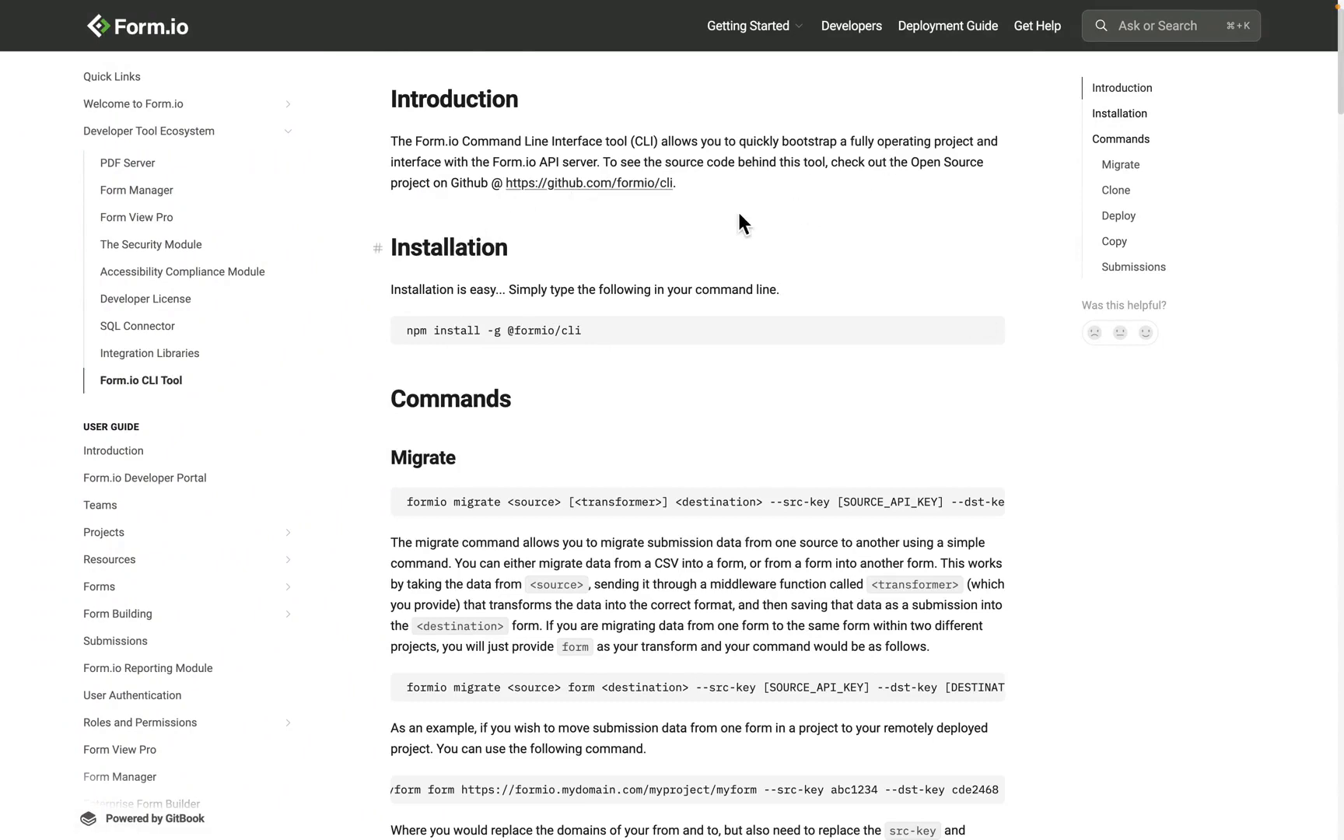
click(1119, 247)
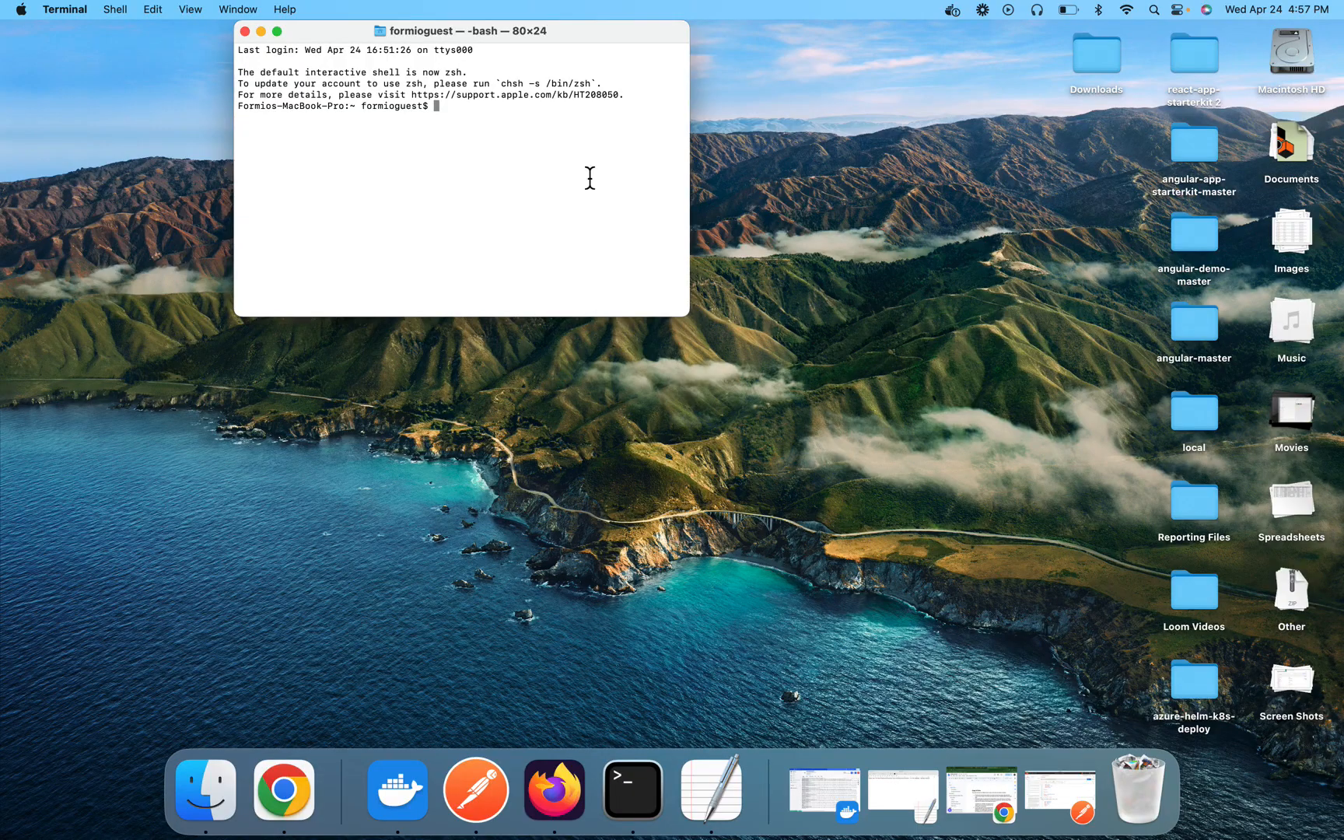
Start a formio copy form command in Terminal, using Project A's Application form embed URL as the source
text(formio copy form)
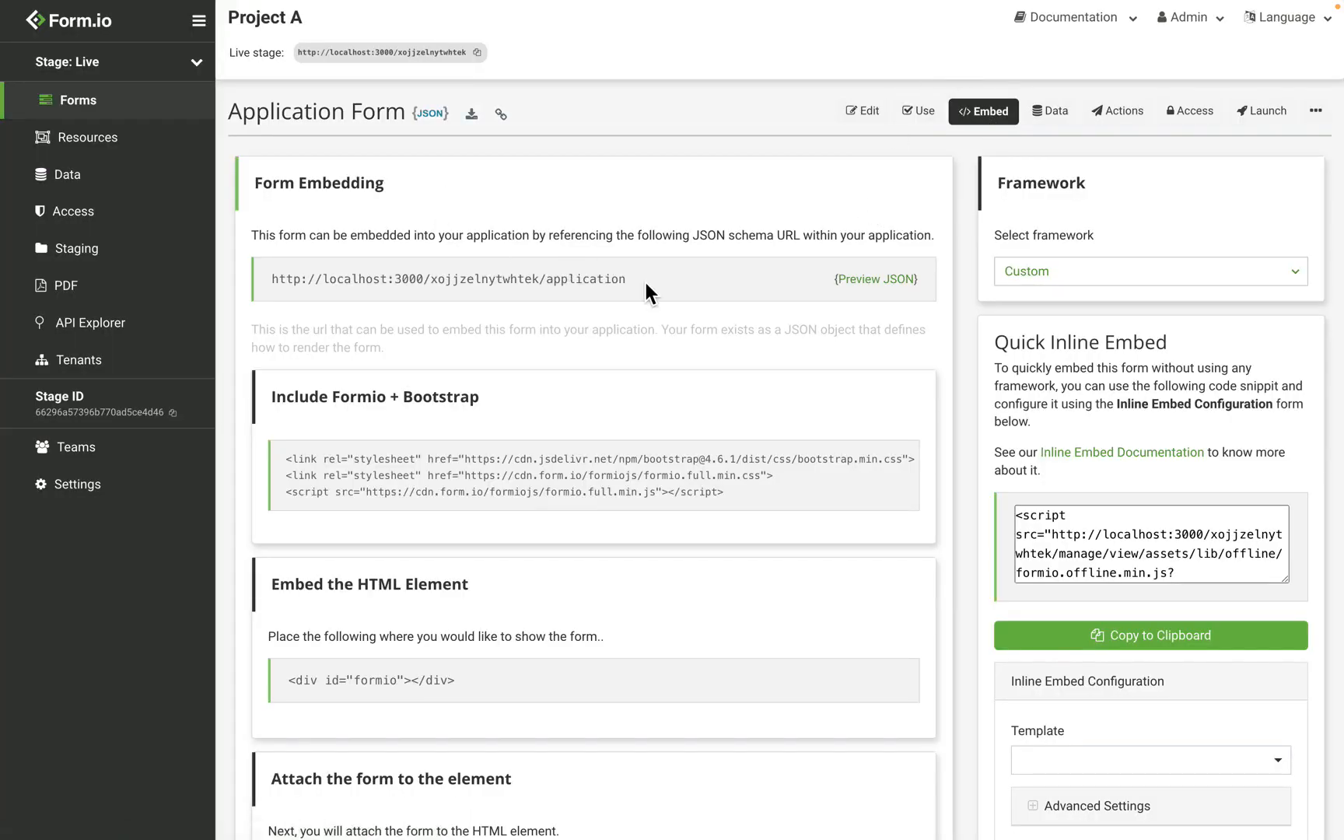
drag(646, 282, 276, 280)
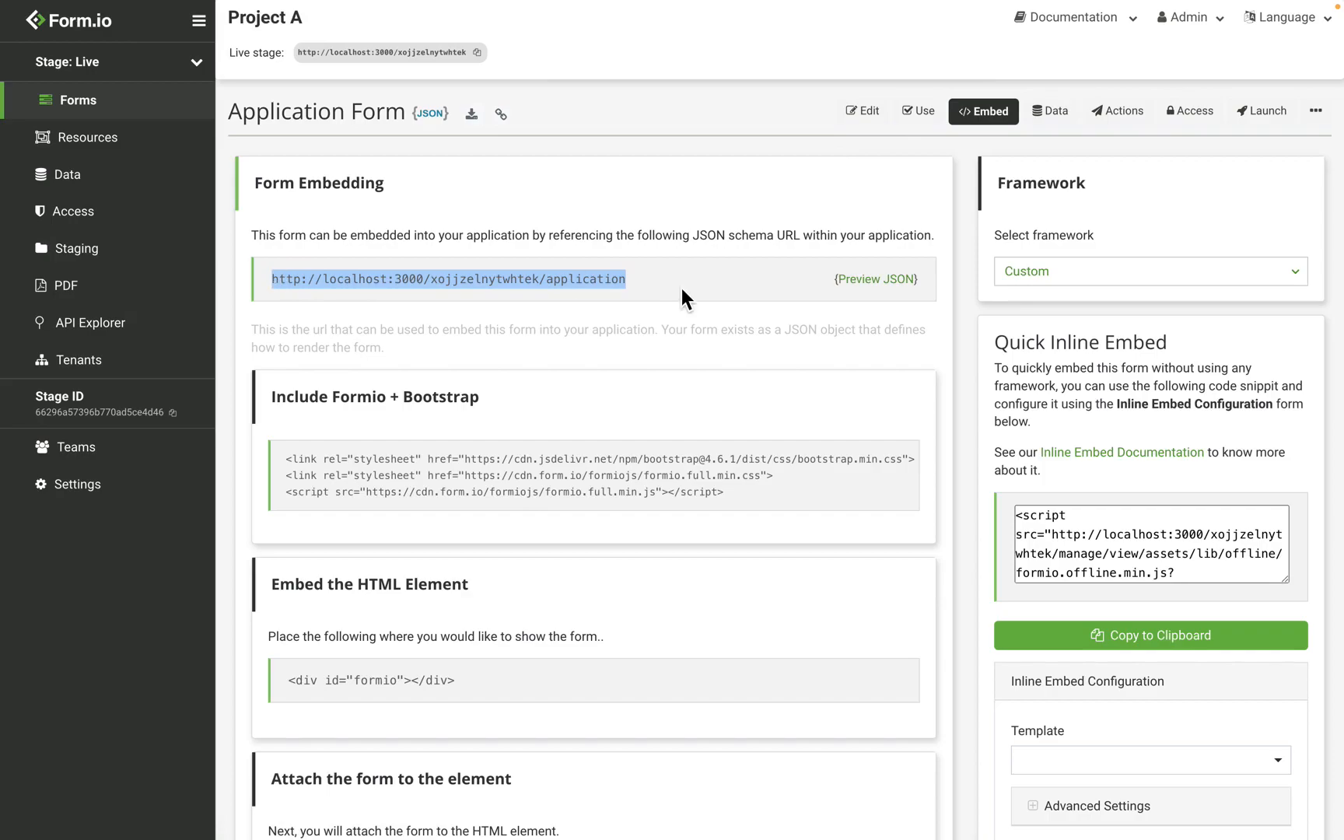
key(ctrl+Left)
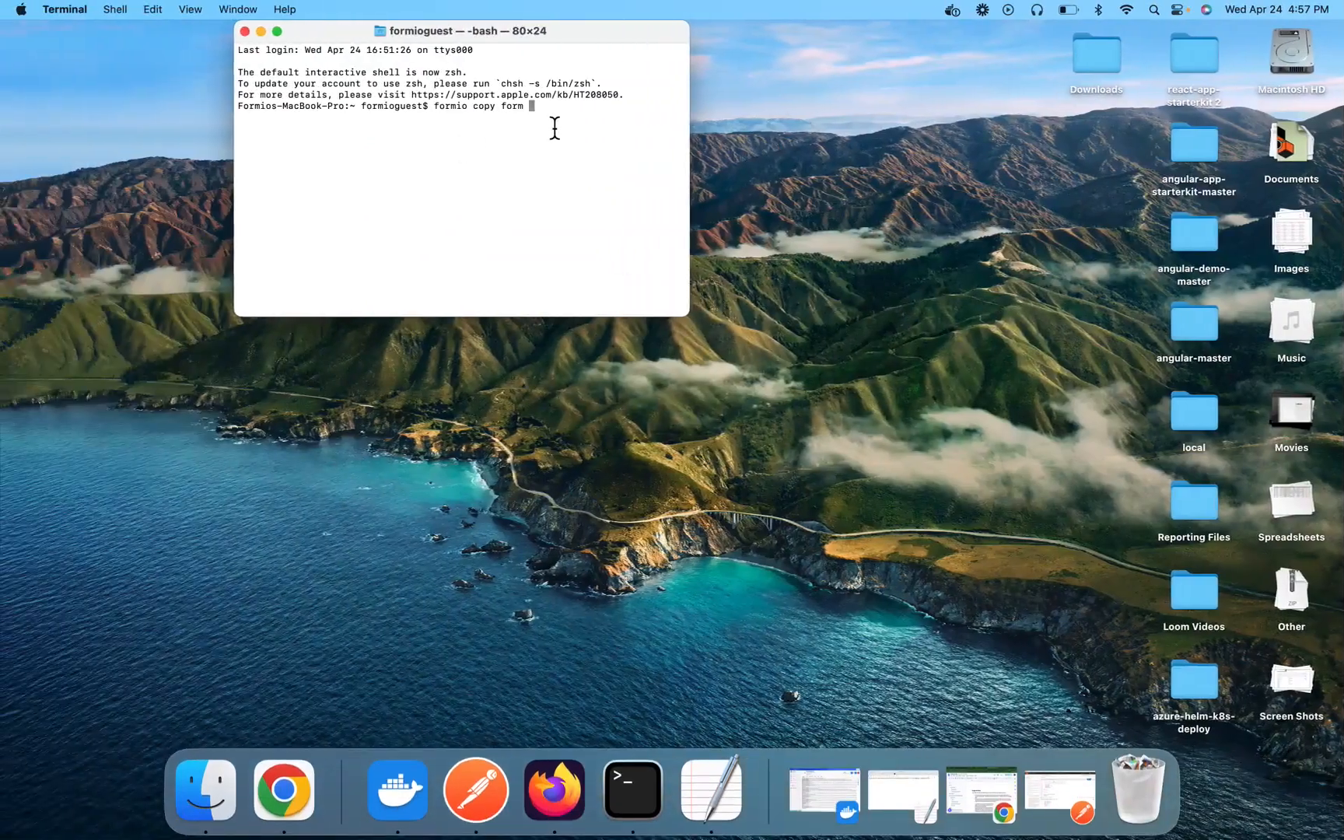
text(http://localhost:3000/xojjzelnytwhtek/application)
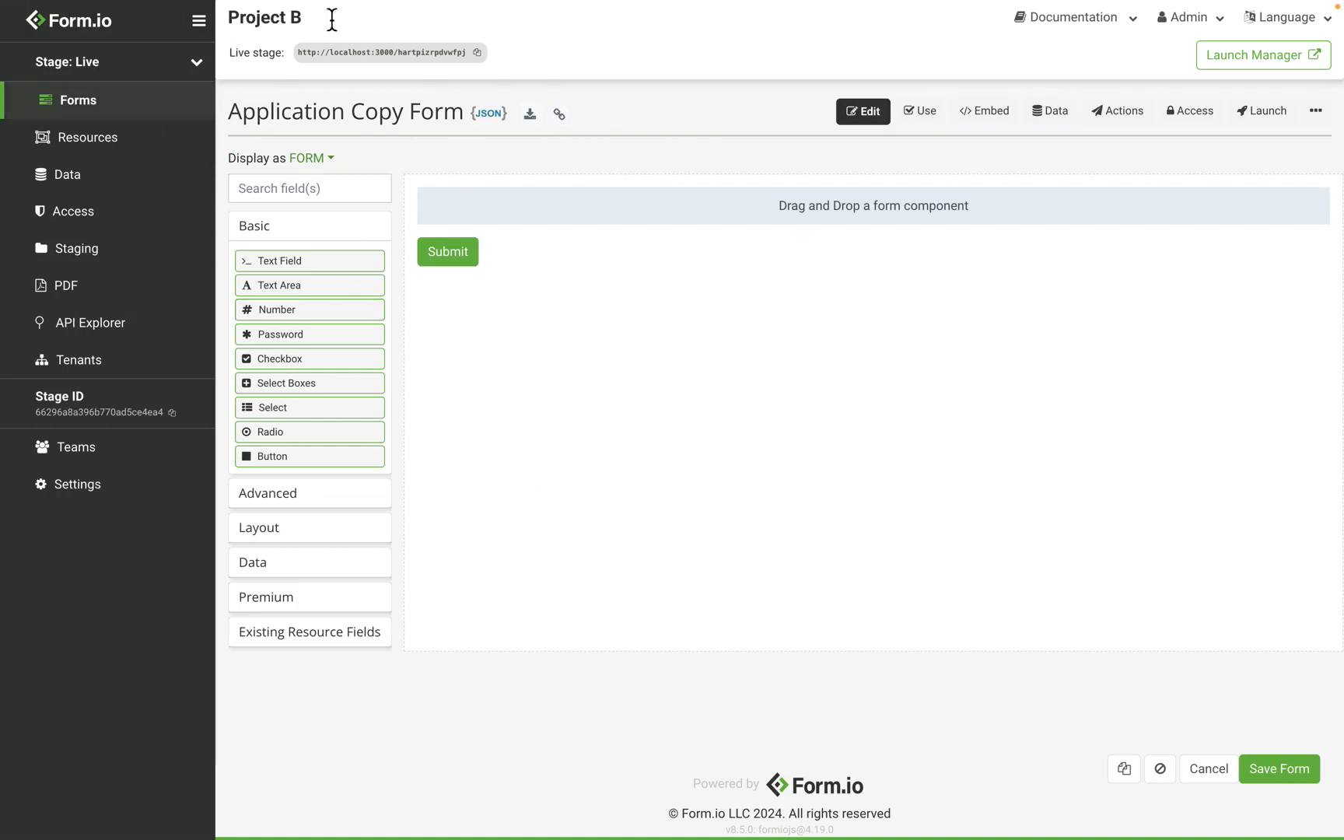
Append Project B's Application Copy form embed URL to the command as the destination
click(988, 113)
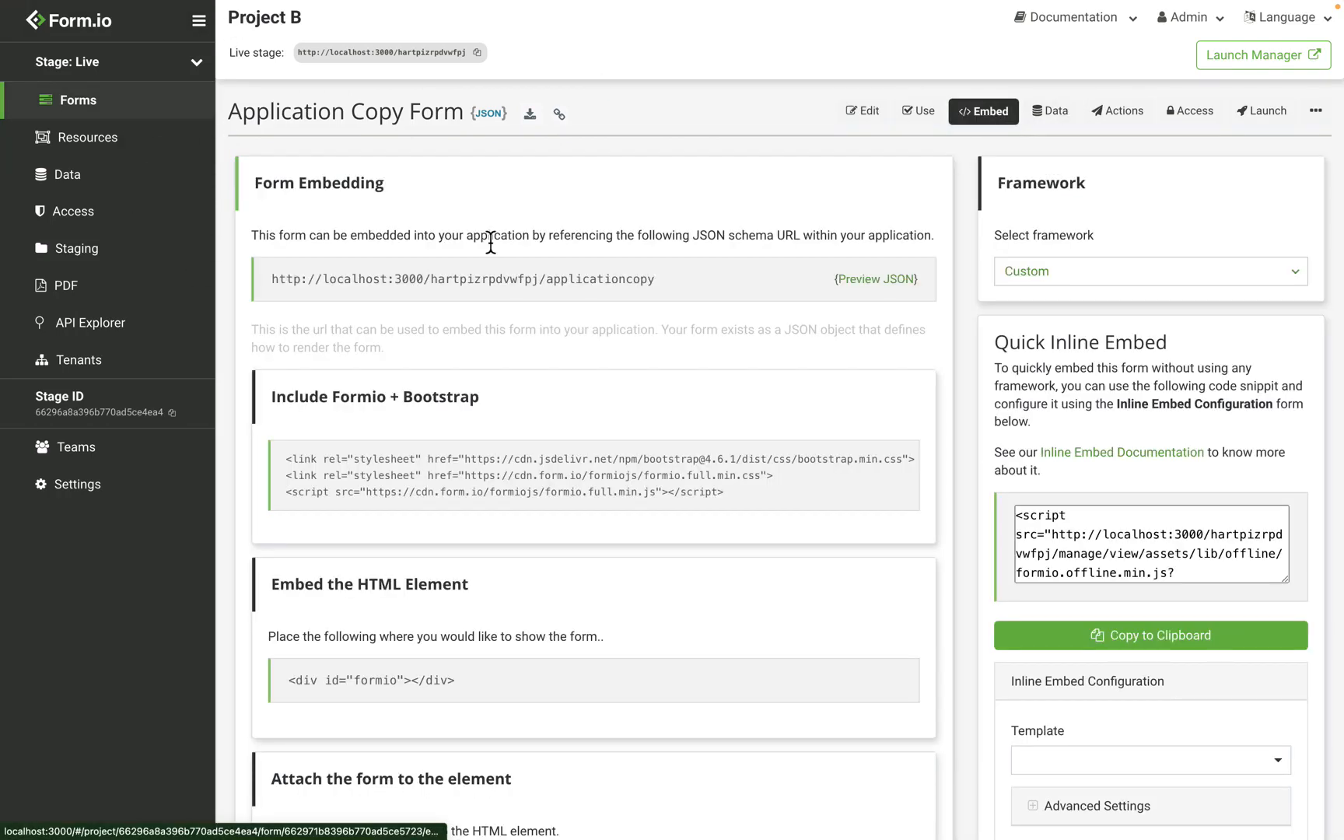
triple_click(524, 280)
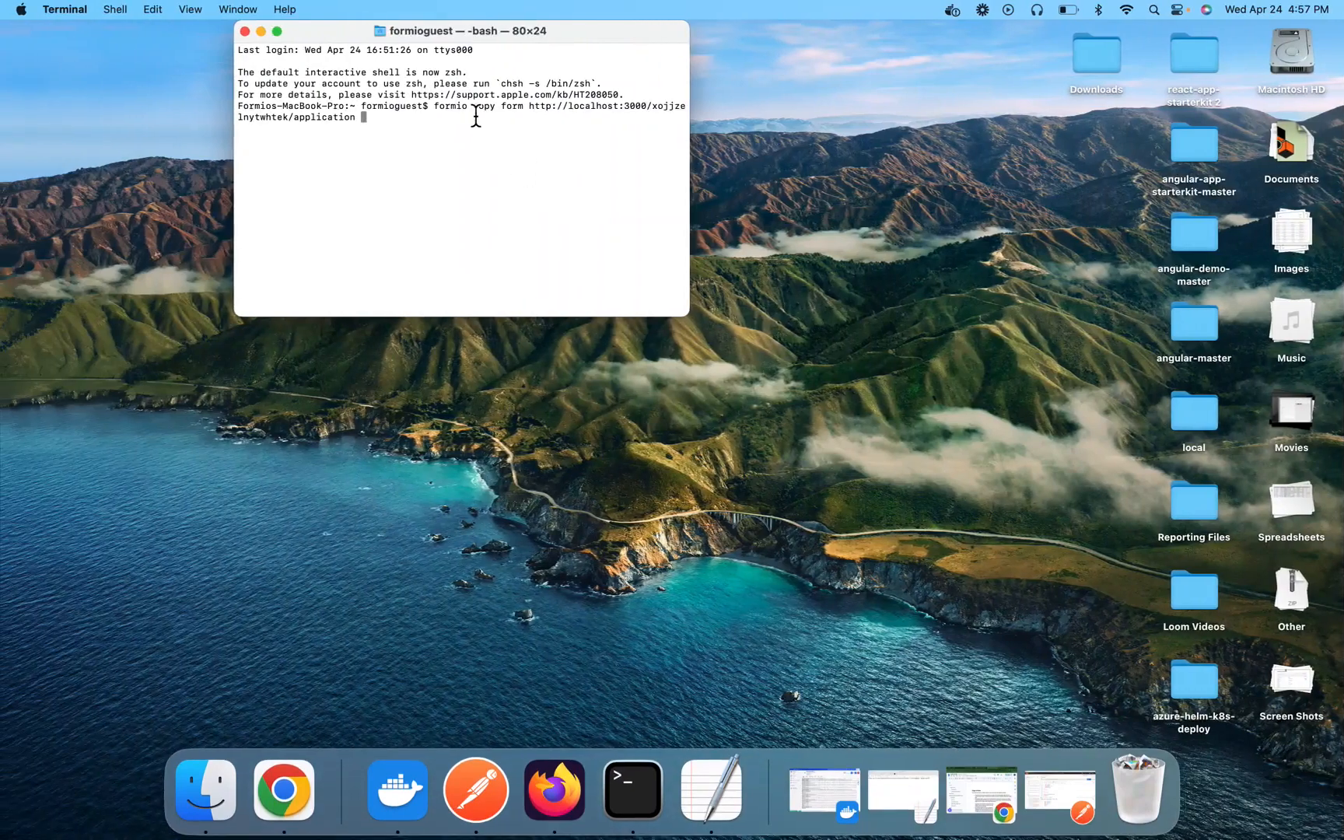
text(http://localhost:3000/hartpizrpdvwfpj/applicationcopy)
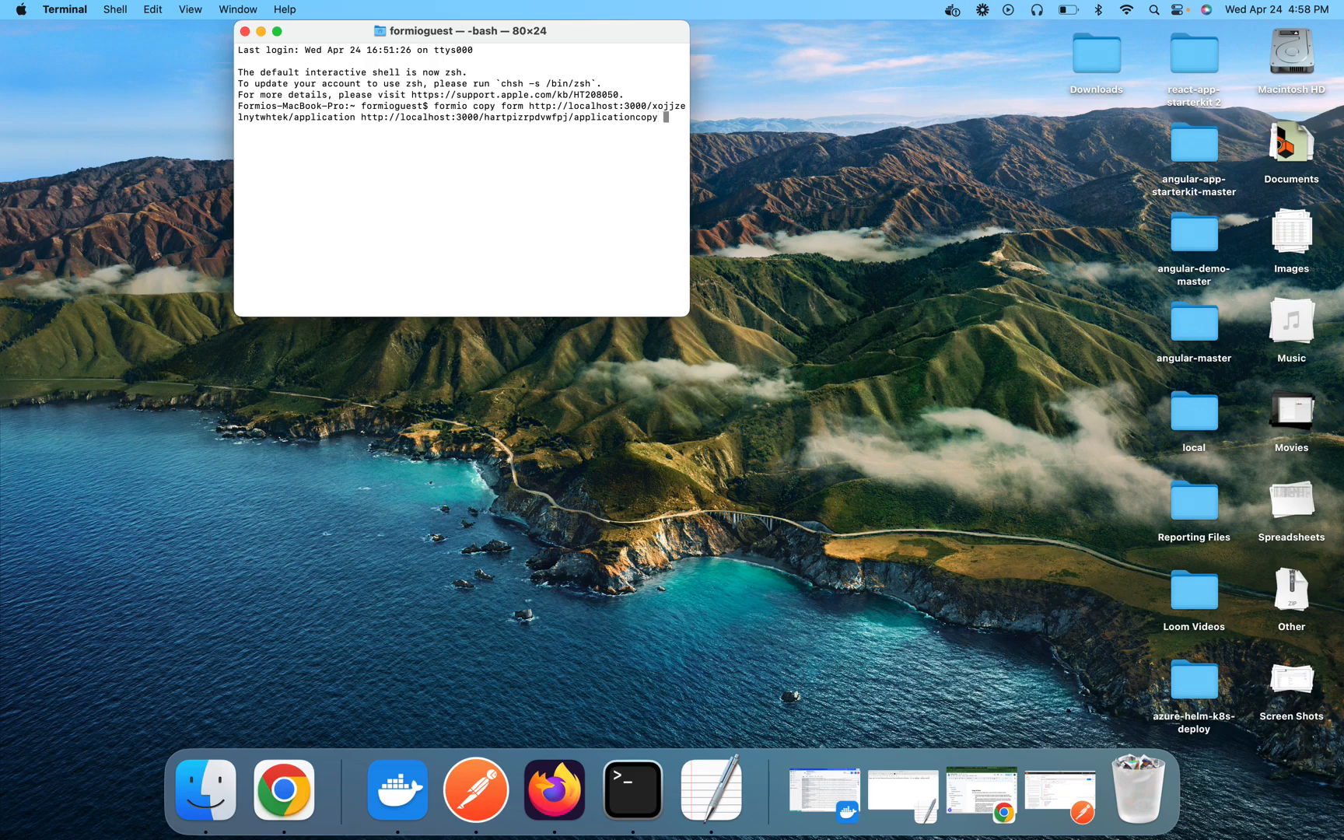
Add the --src-key option to the copy command
text(--src-le)
key(BackSpace)
key(BackSpace)
text(key)
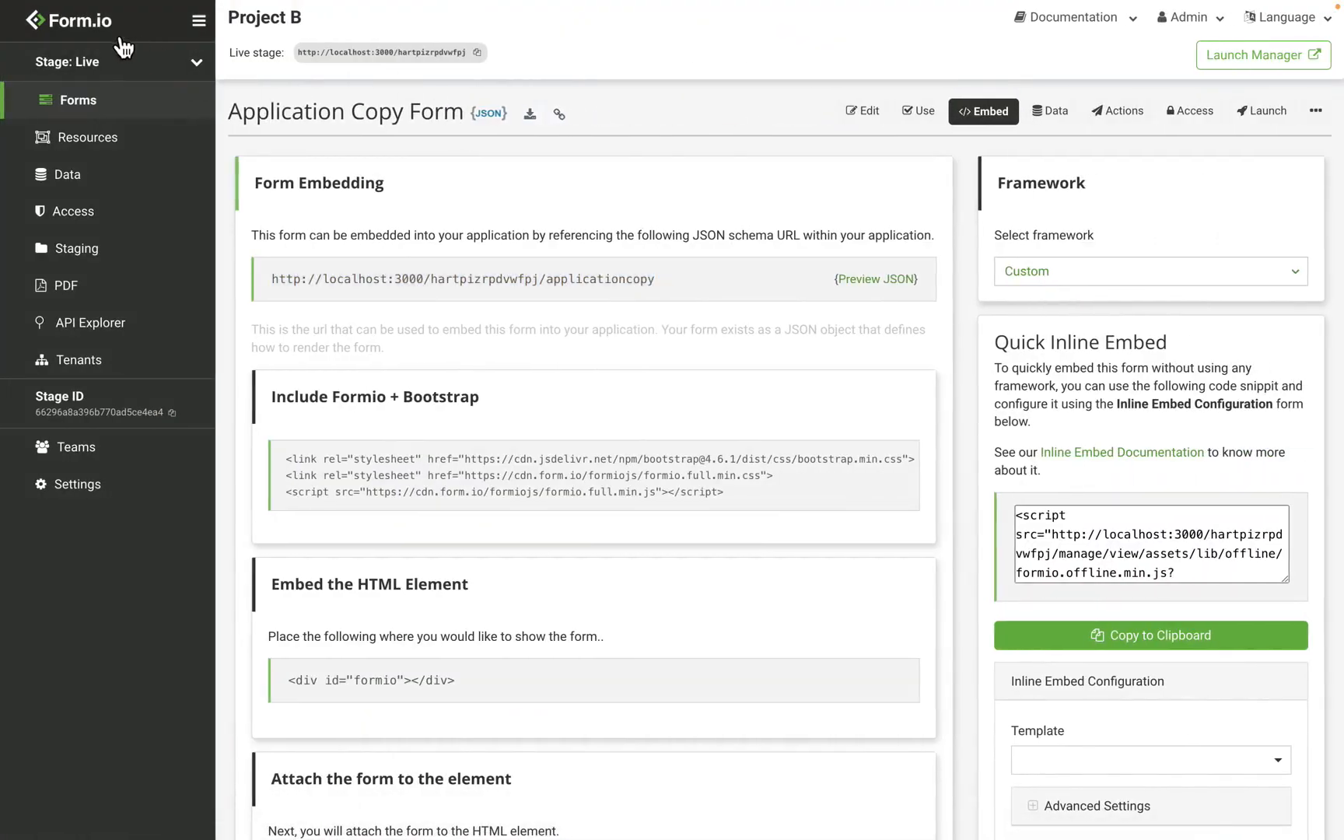
Add a new API key in Project A's API Settings and save the project settings
click(91, 24)
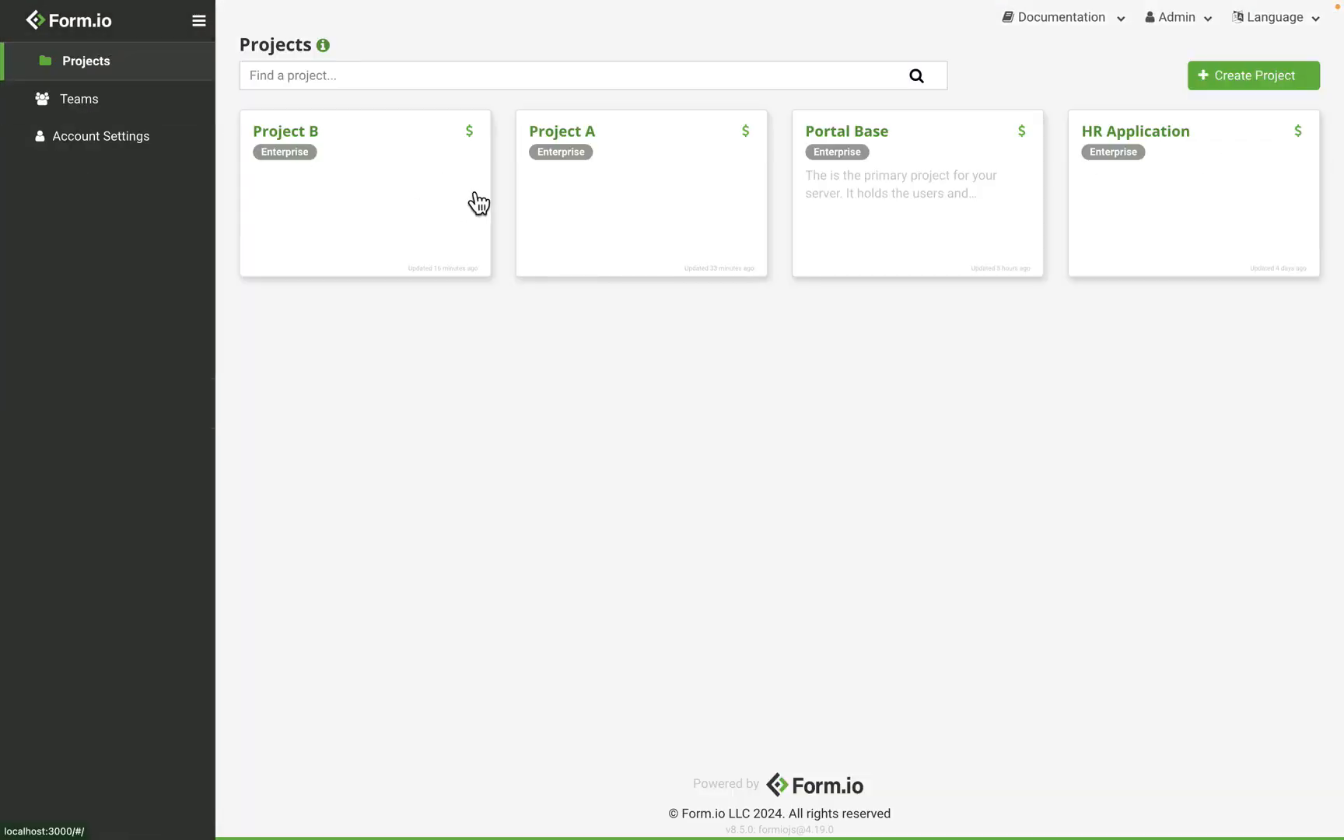
click(599, 186)
click(148, 486)
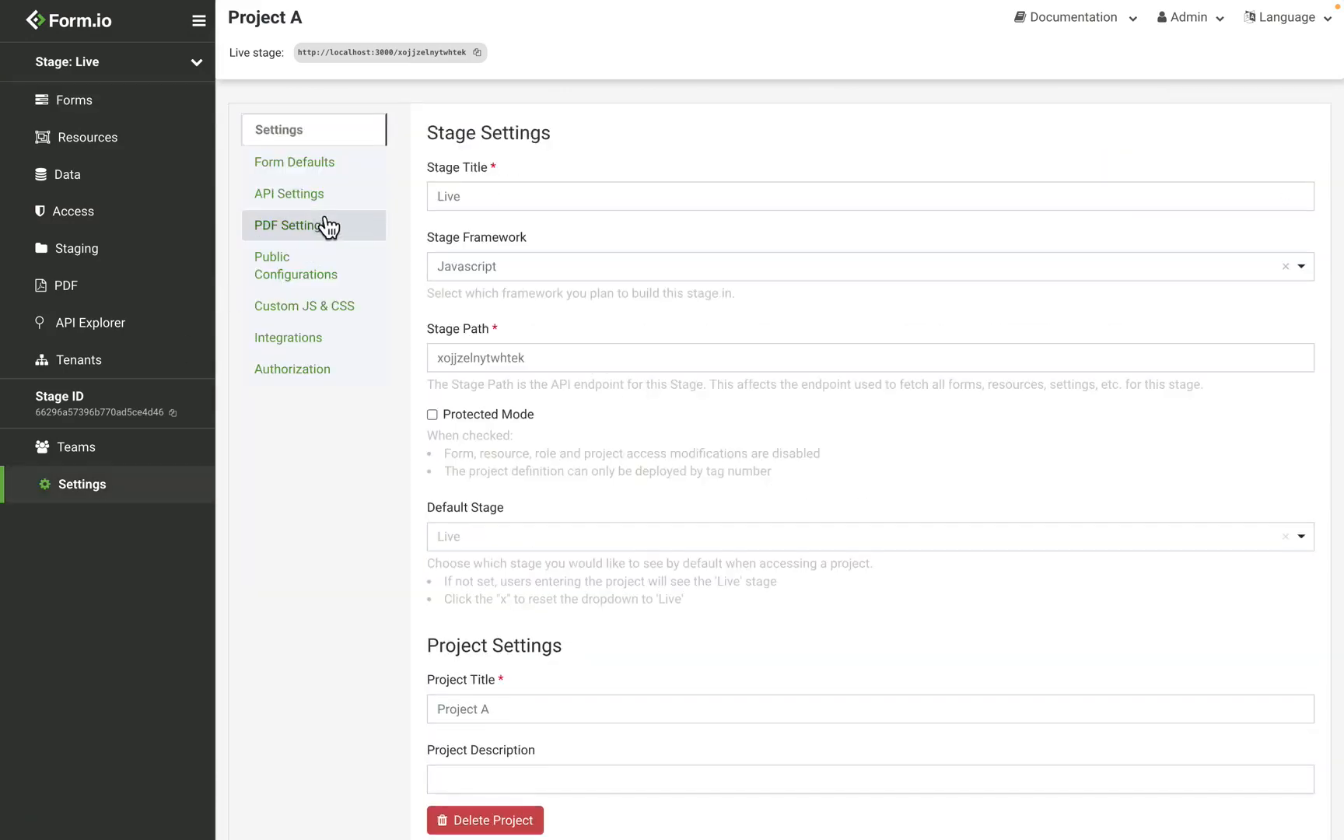
click(338, 207)
click(513, 270)
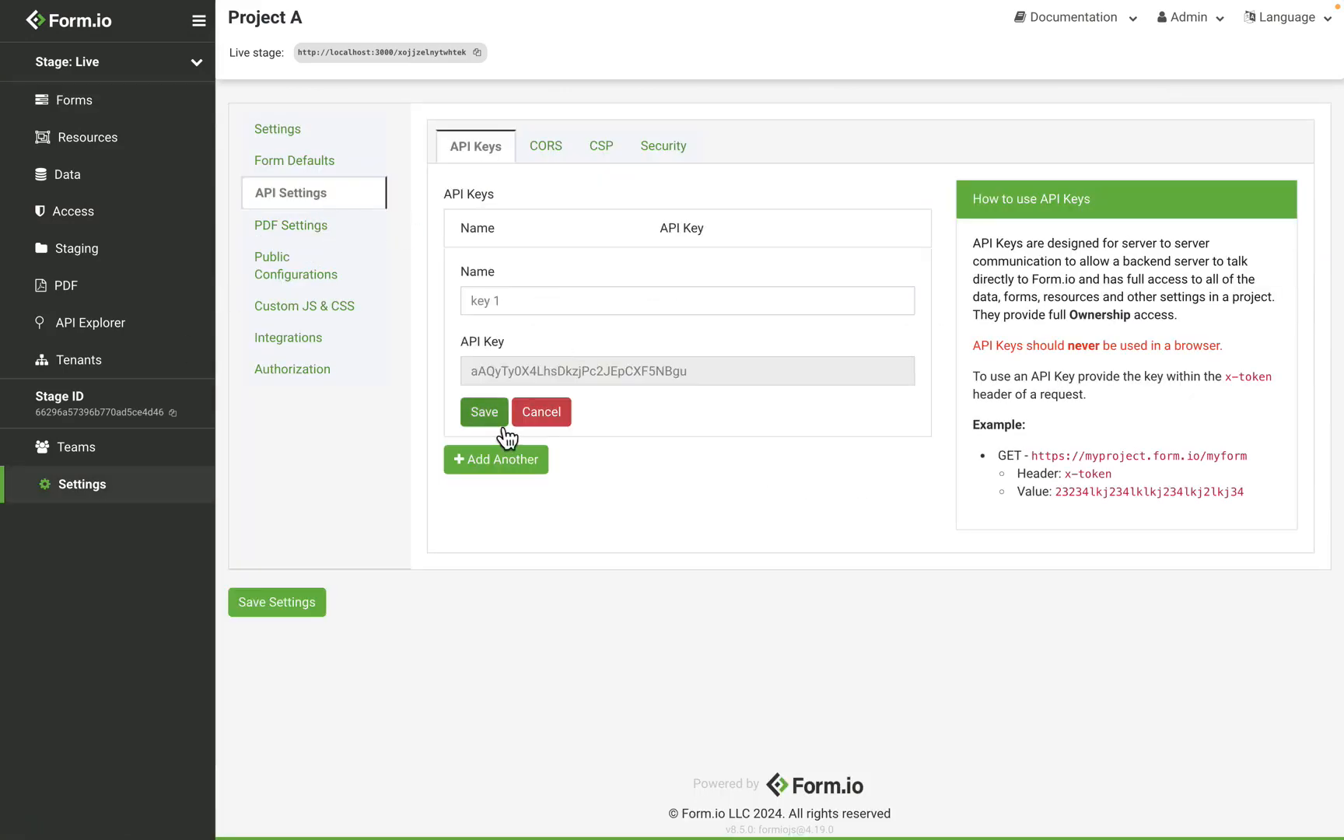
click(476, 412)
click(311, 603)
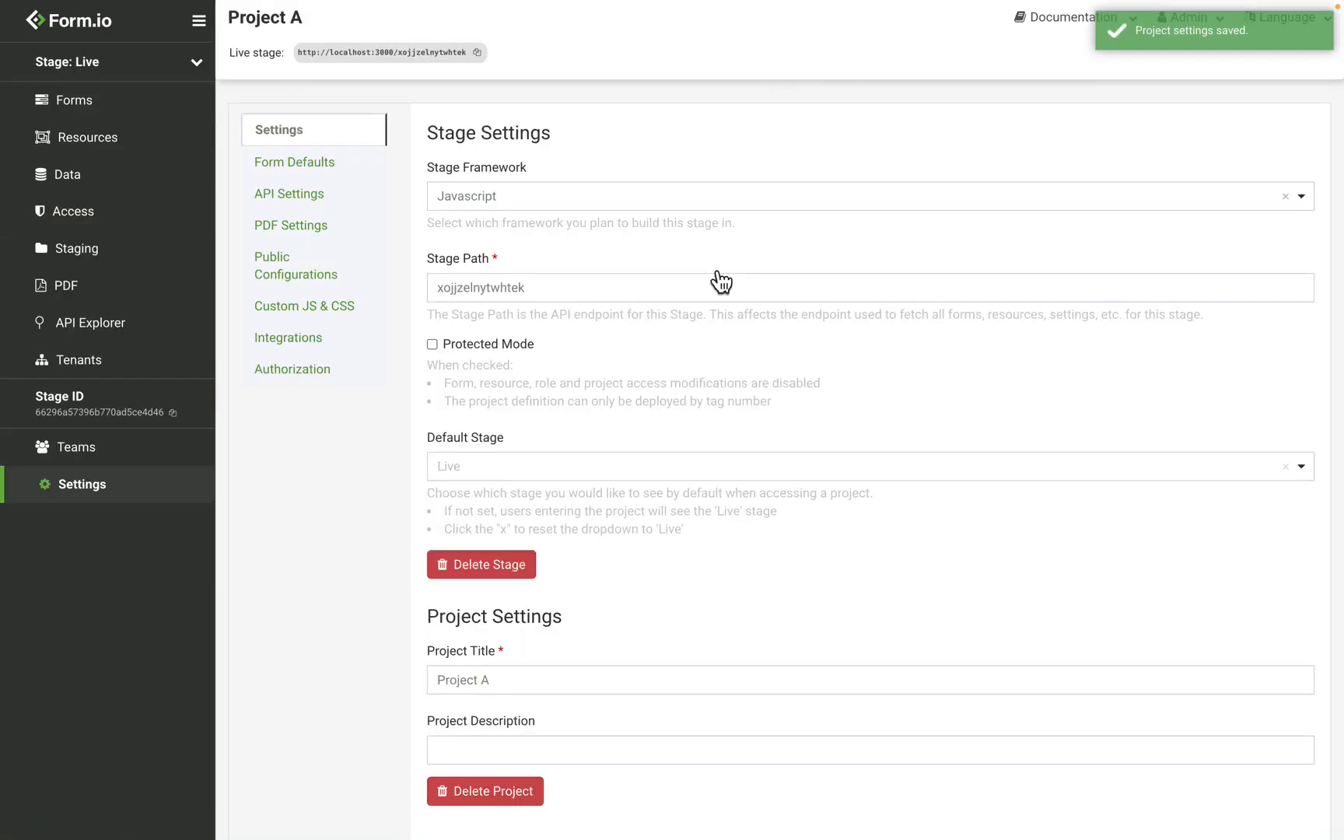
Copy Project A's API key and paste it as the --src-key value in the command
click(326, 205)
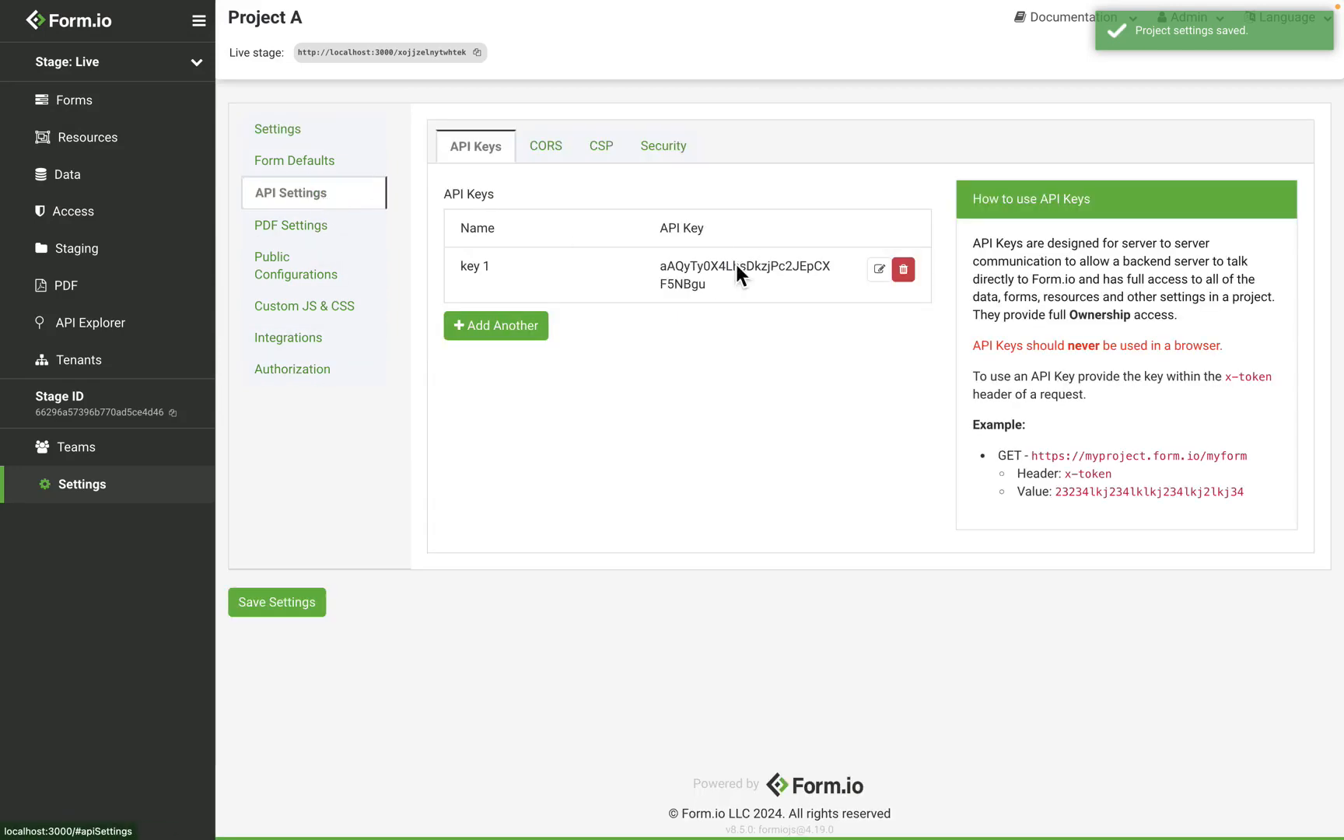
drag(707, 290, 660, 276)
key(super+c)
key(super+Tab)
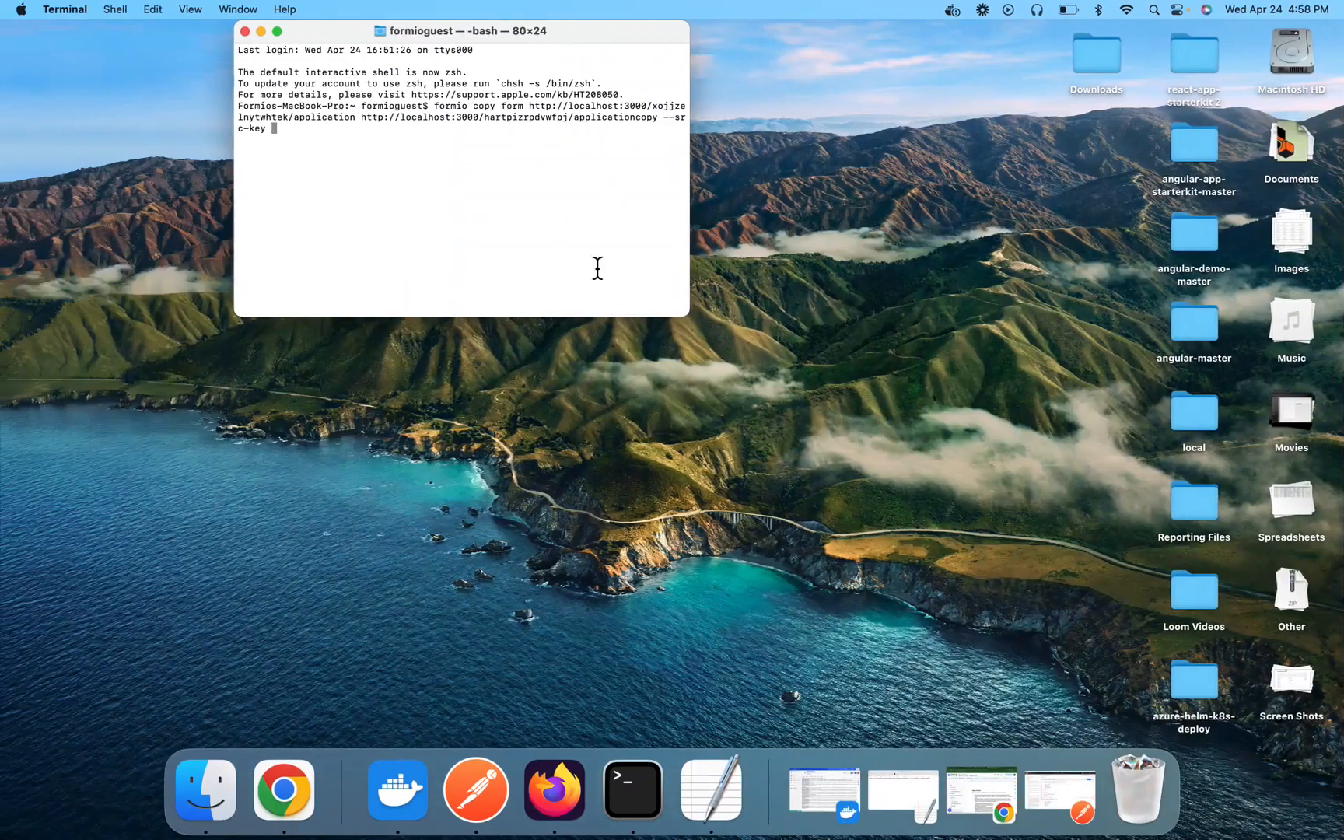
key(super+v)
Add the --dst-key option with Project B's API key from its API Settings, then run the copy command
text(--)
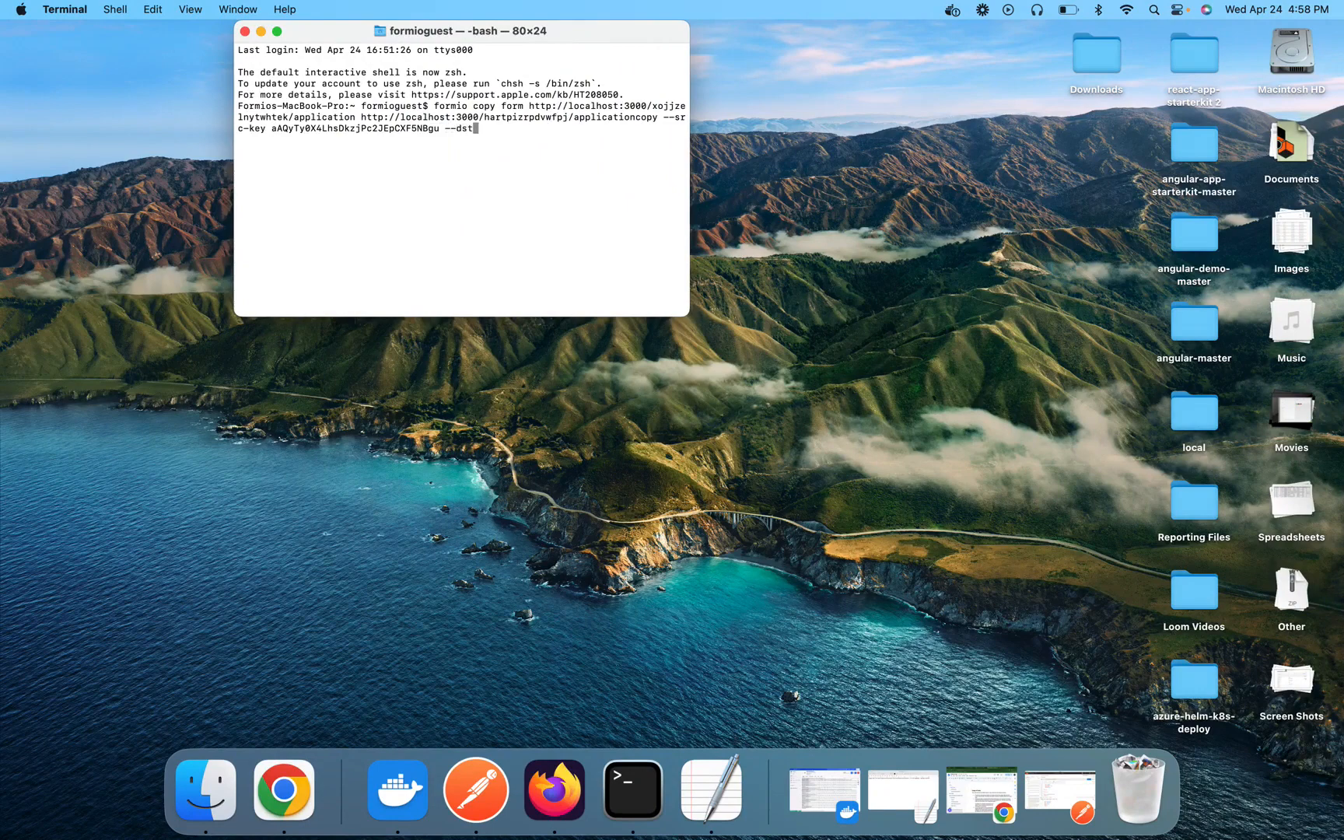
key(super+Tab)
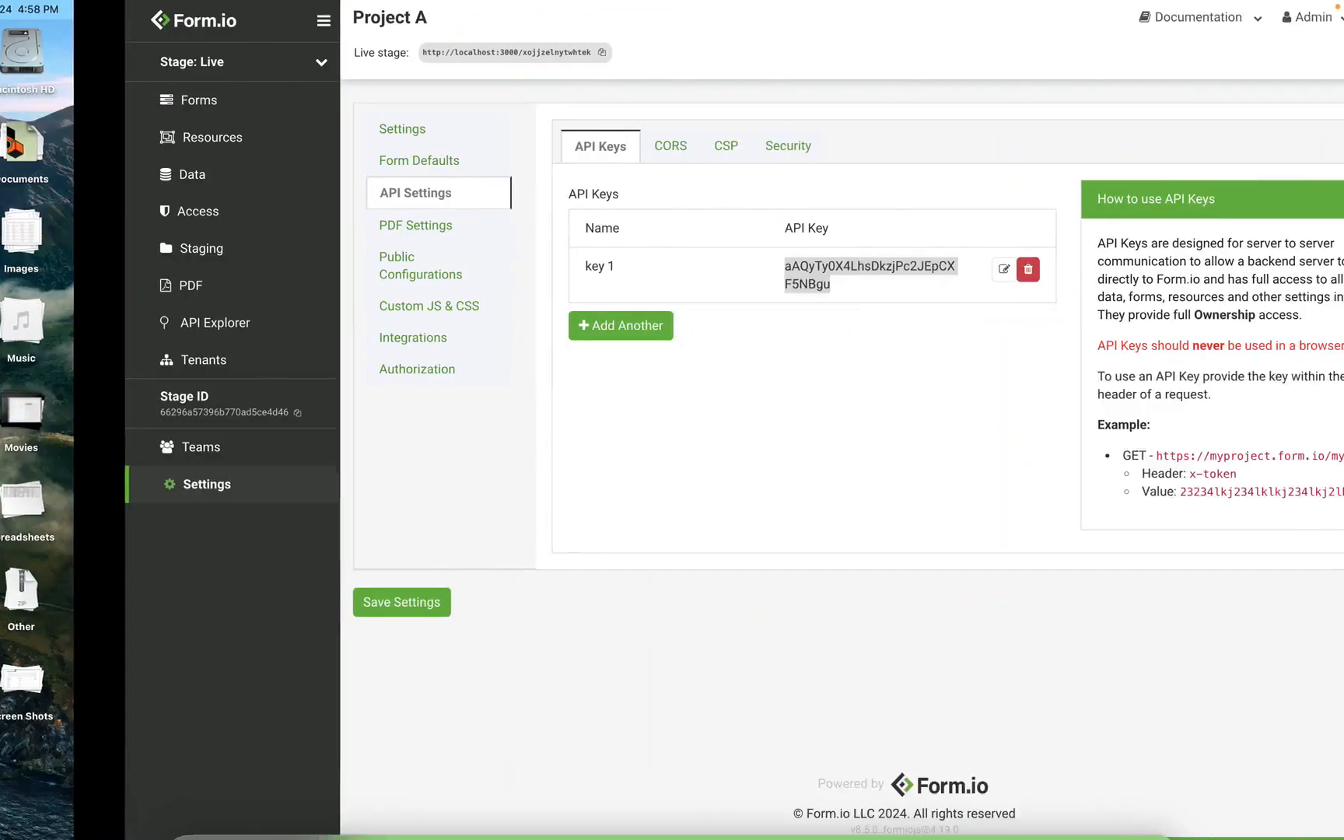
click(137, 52)
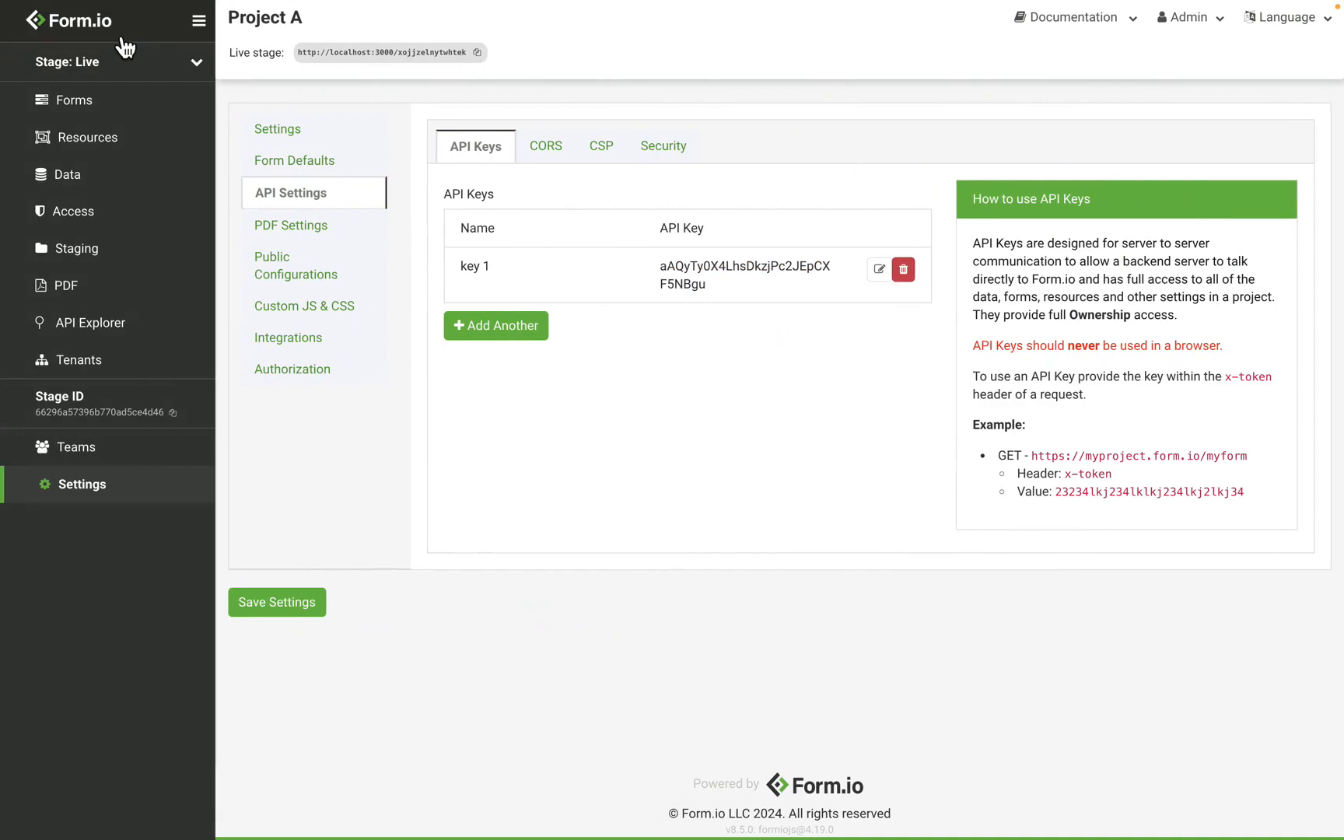
click(93, 36)
click(587, 159)
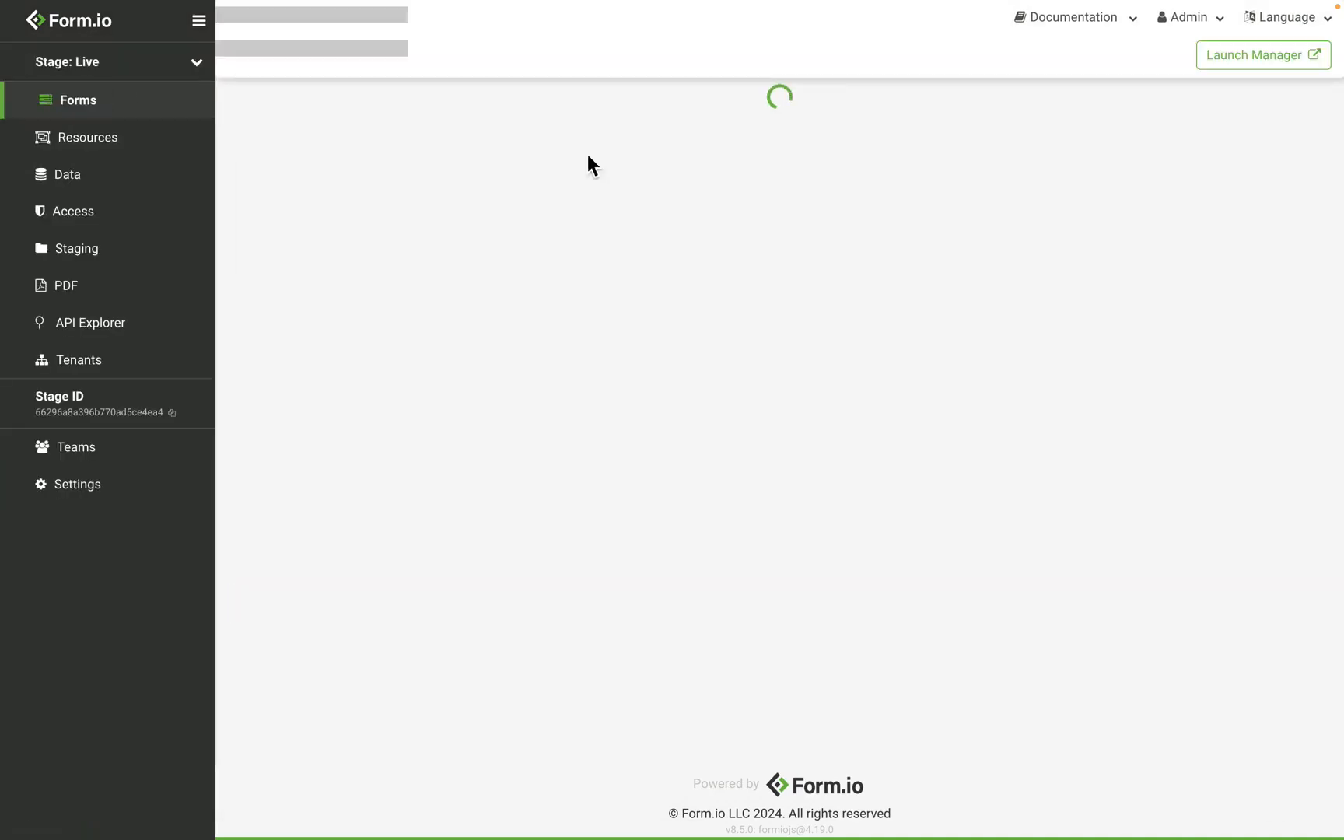
click(142, 480)
click(304, 196)
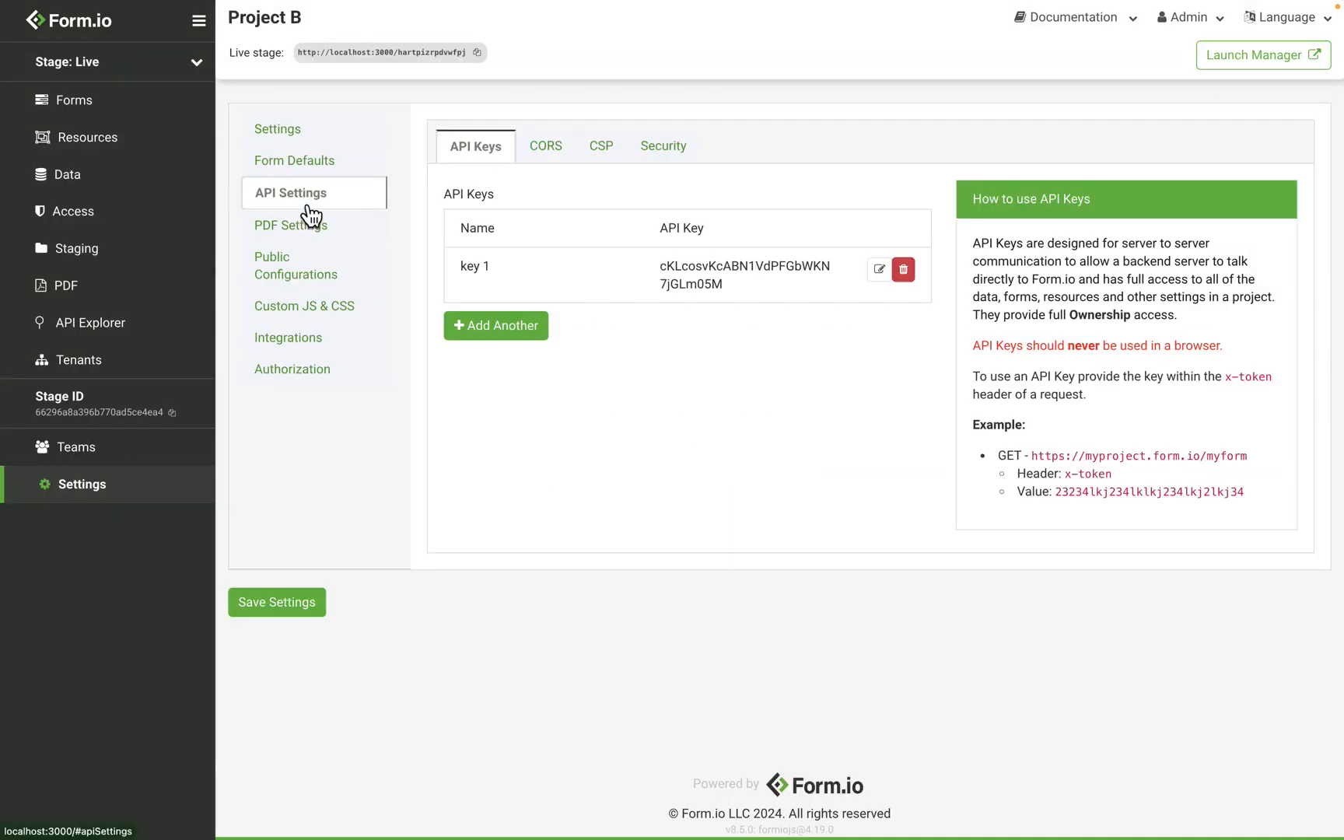
double_click(725, 289)
key(super+c)
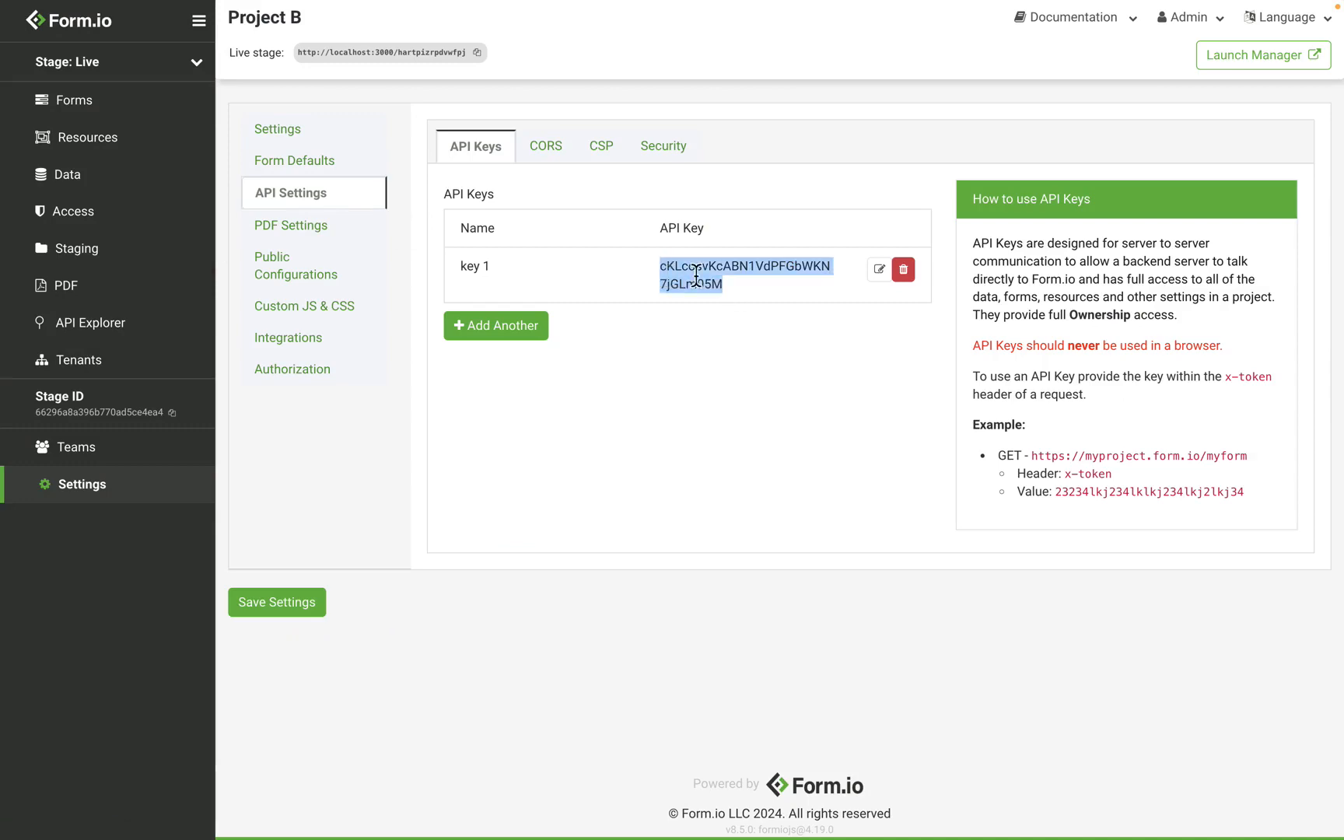
key(ctrl+Left)
key(super+v)
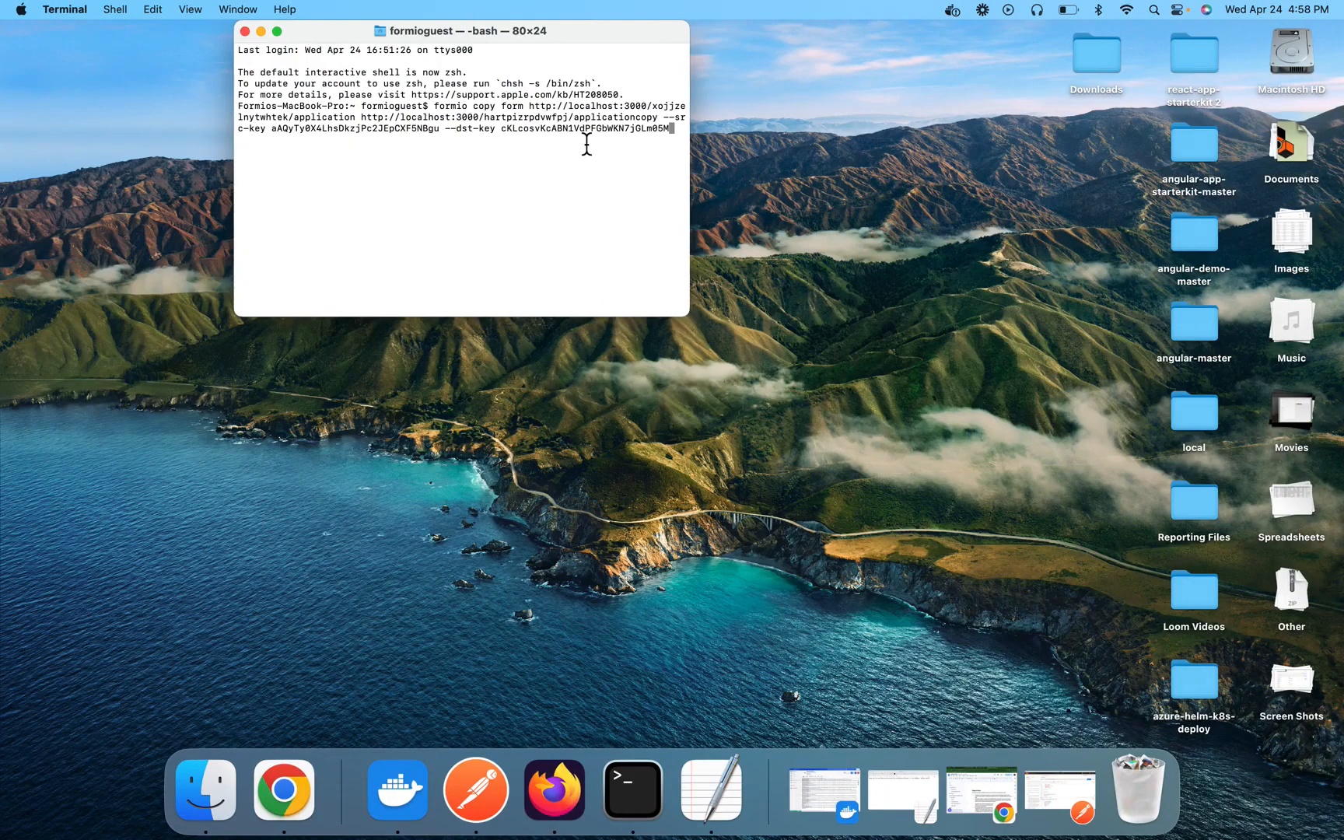
key(Return)
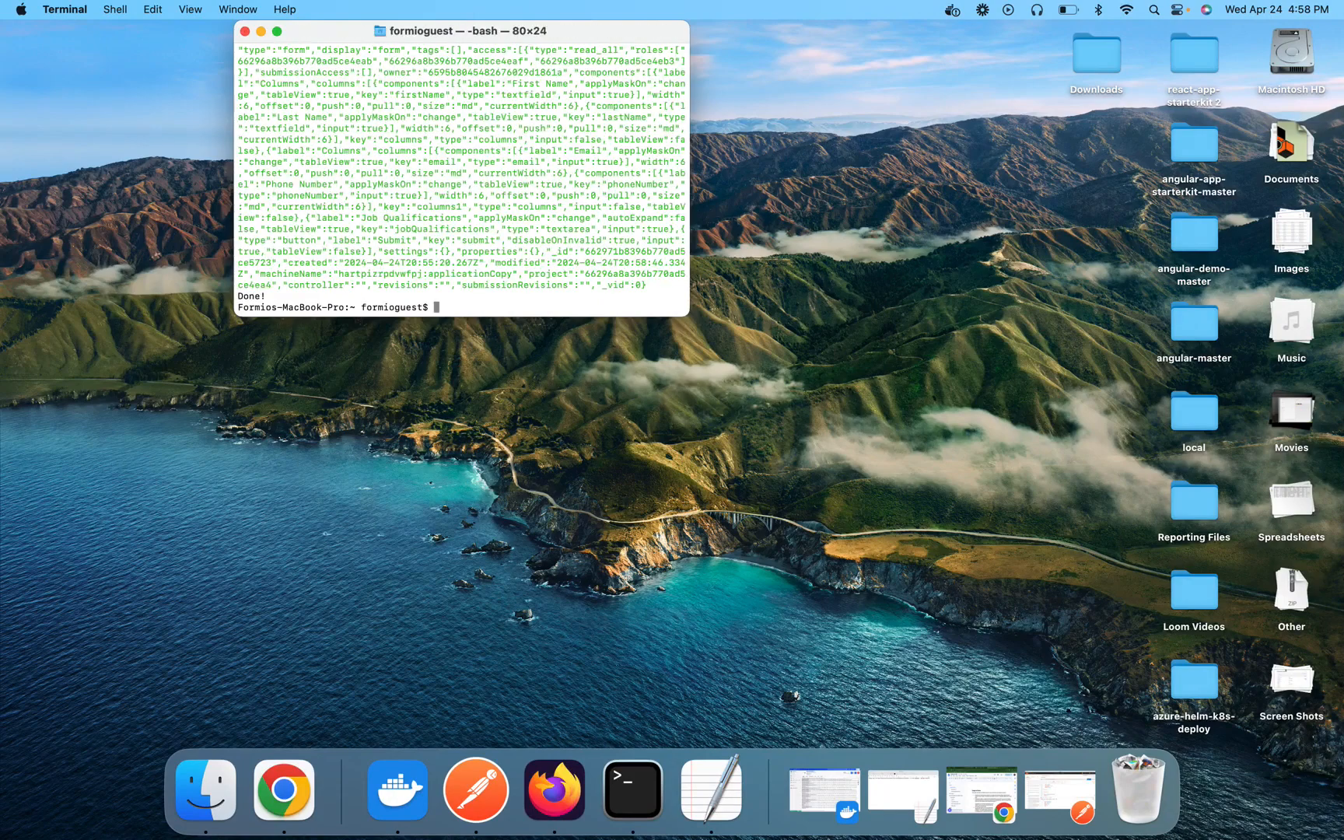
Open the Application Copy form in Project B's form list
key(ctrl+Right)
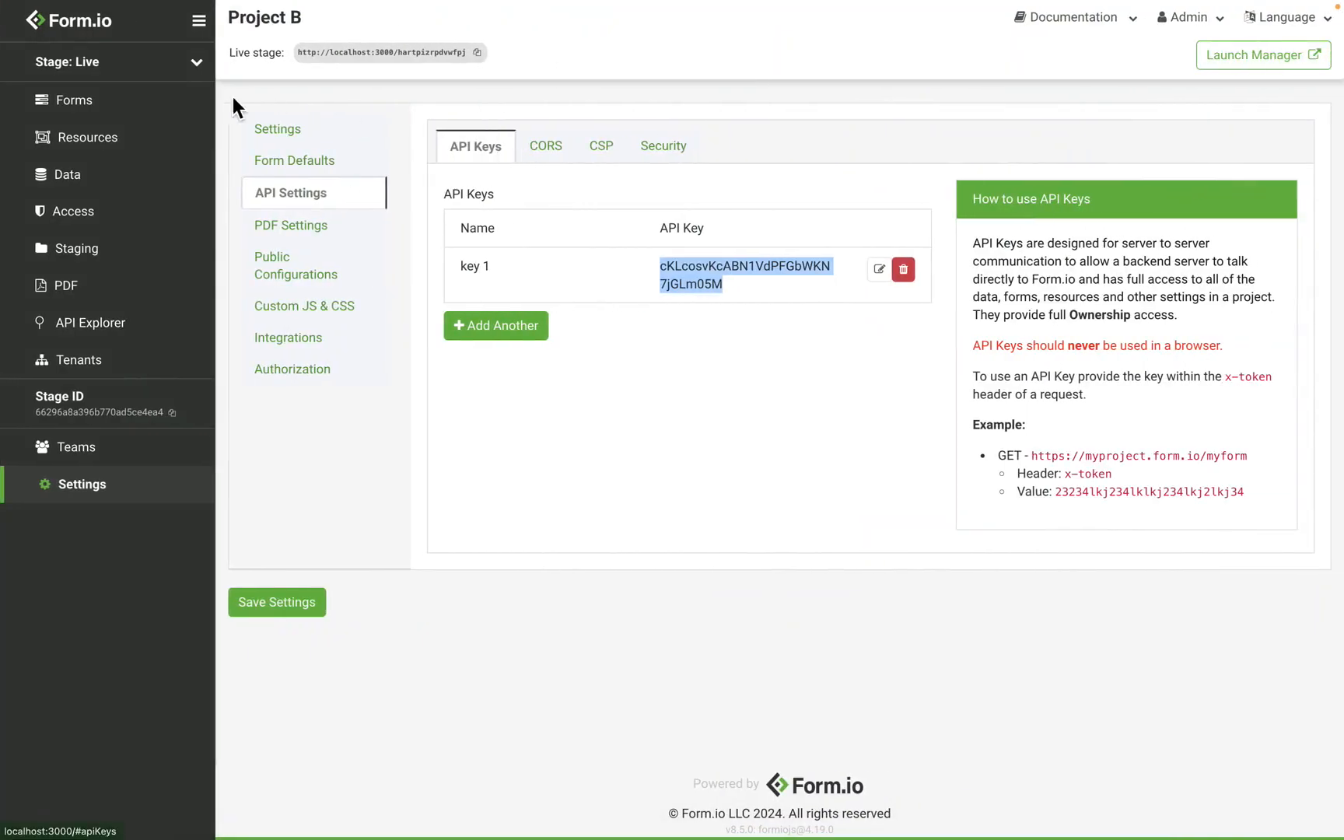
click(117, 105)
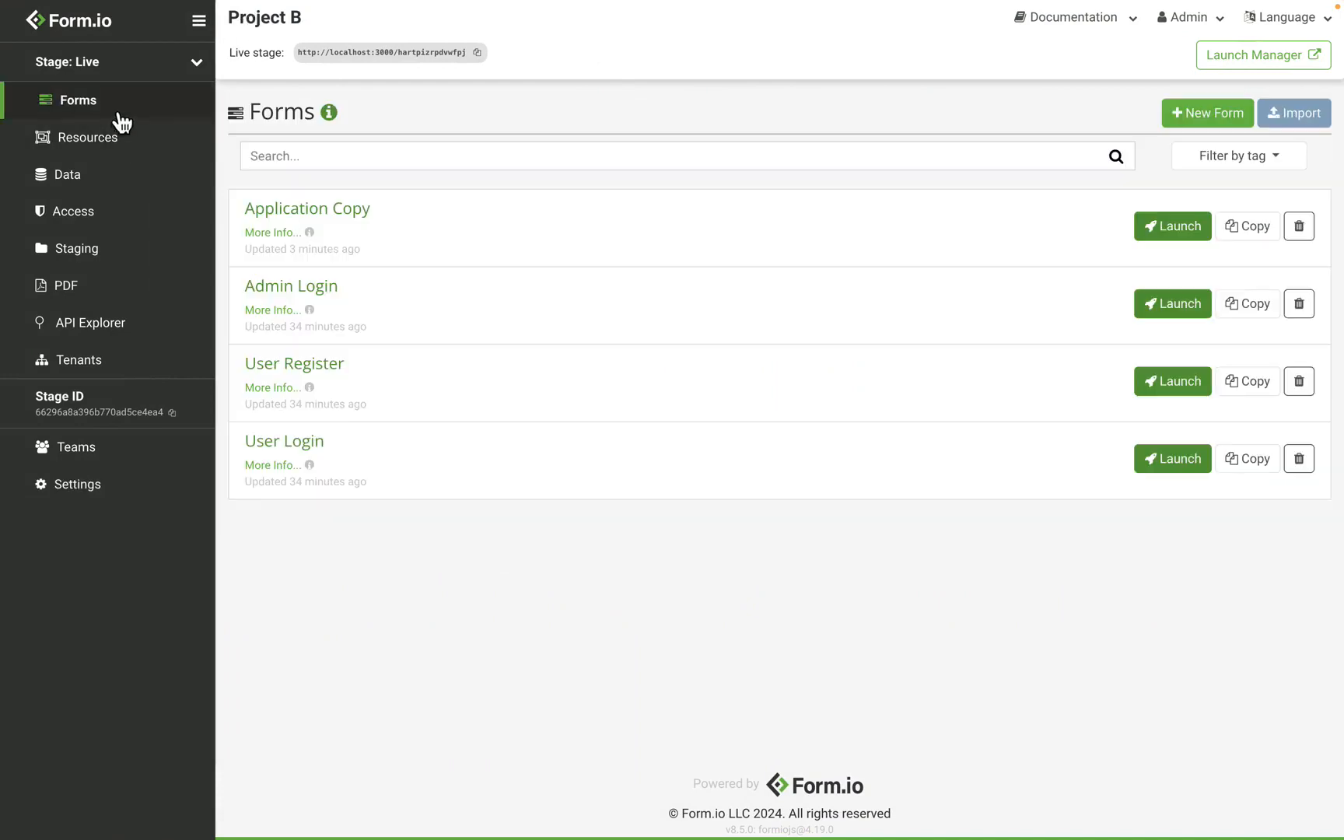
click(321, 214)
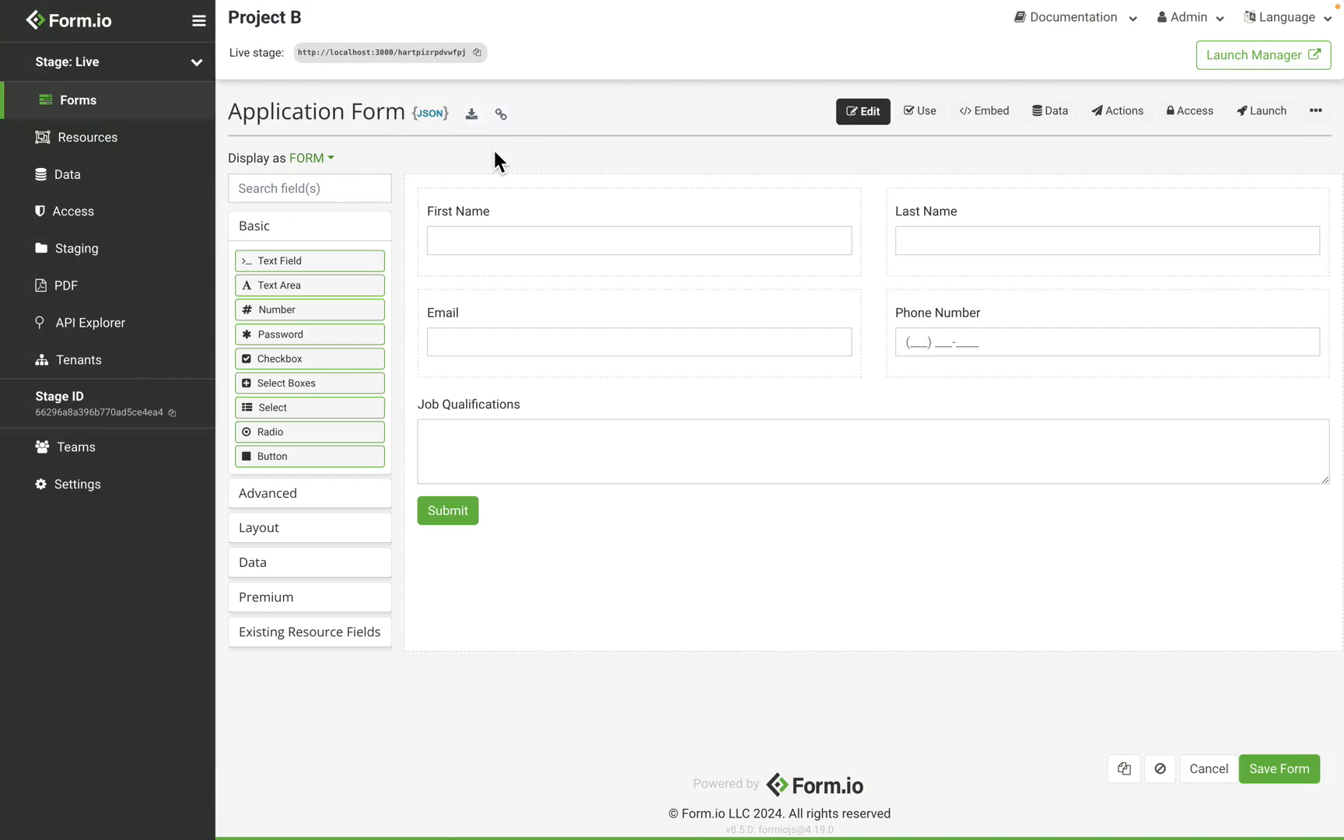
mouse_move(754, 450)
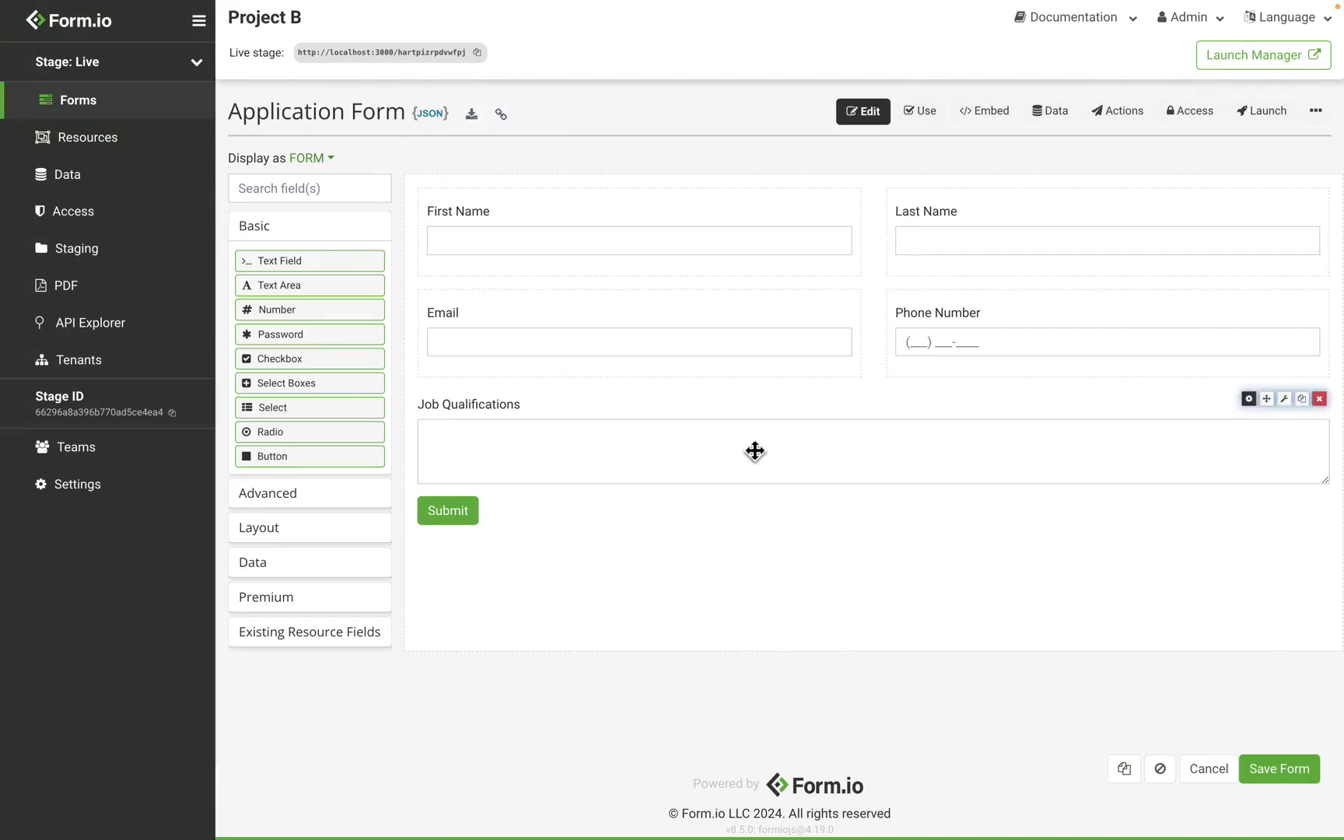